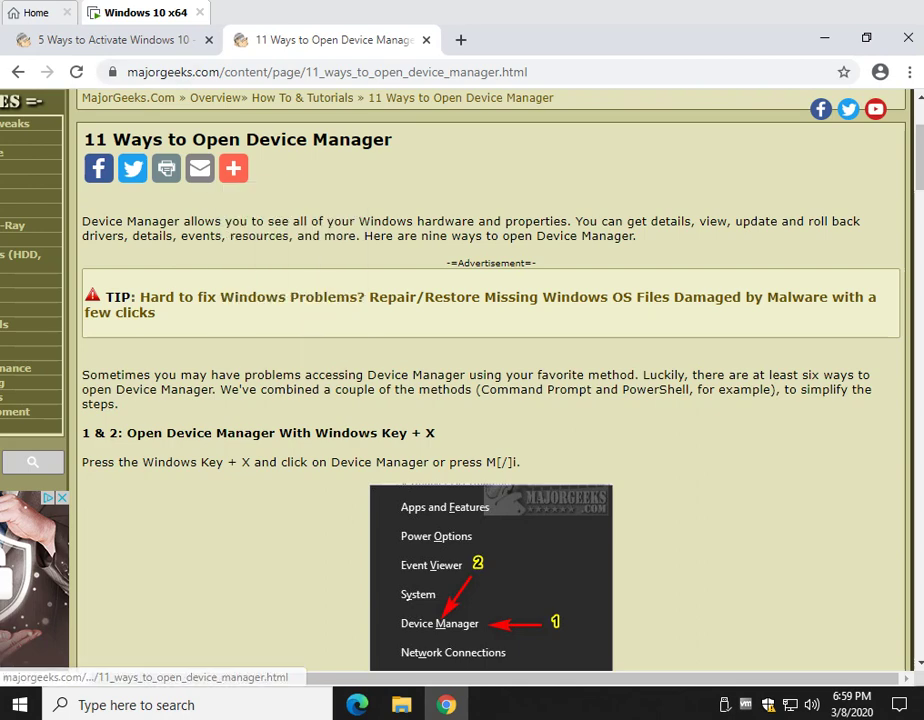
- Open Device Manager from the Windows quick-link list by moving to its entry, and close its window again
scroll(490, 380, down, 1)
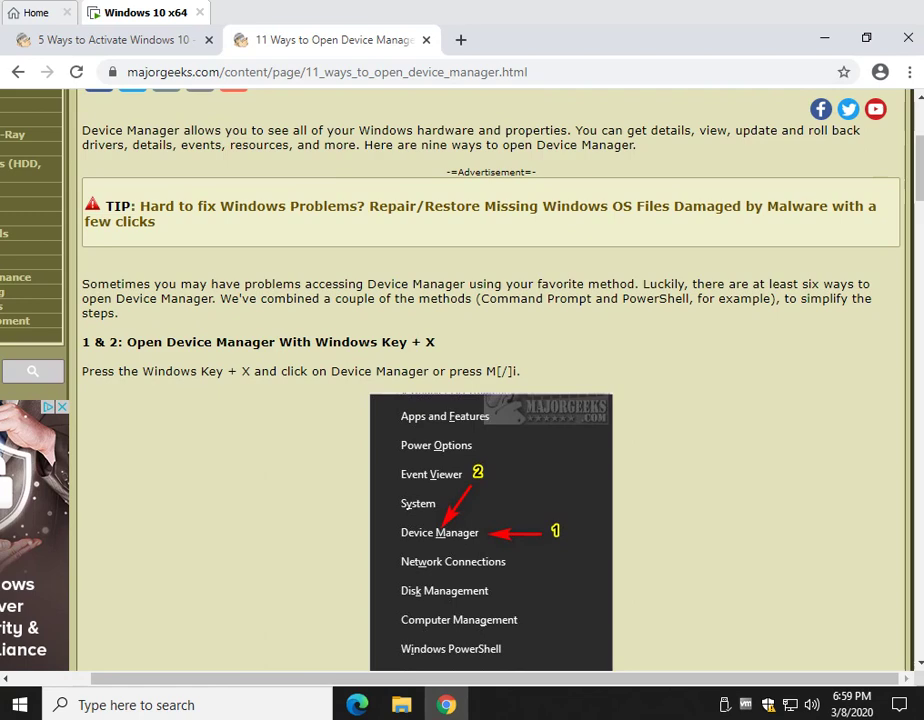
scroll(490, 380, down, 2)
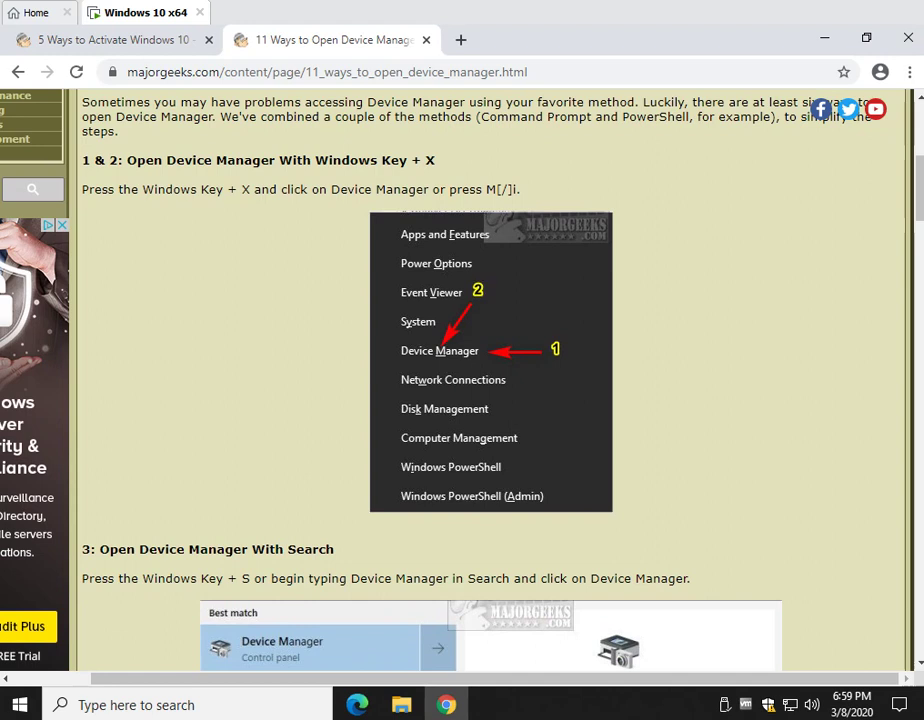
key(super+x)
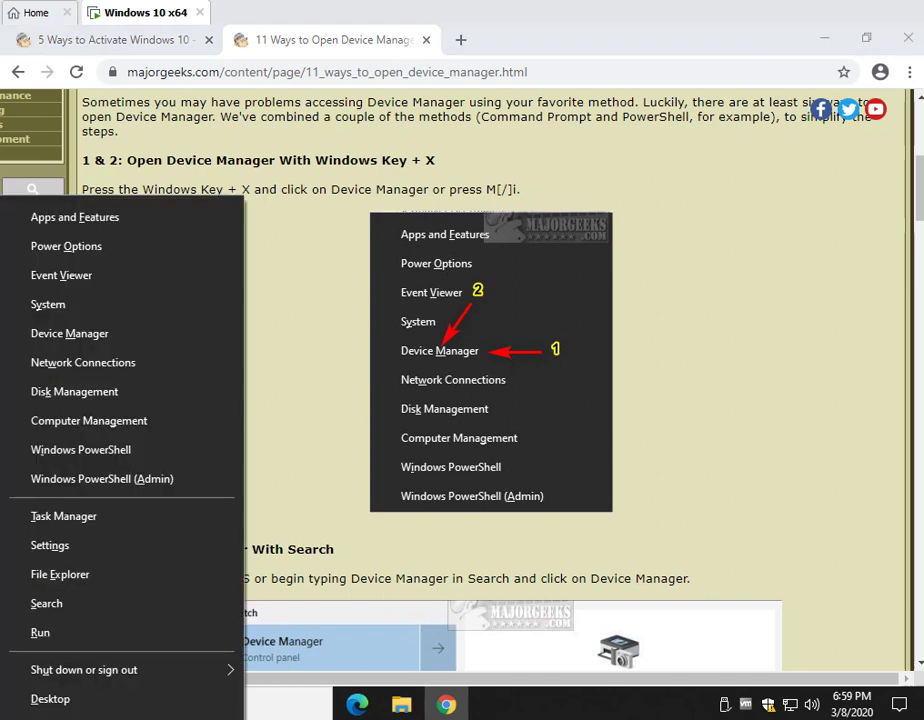
key(Down)
key(Down)
key(Down)
key(Down)
key(Down)
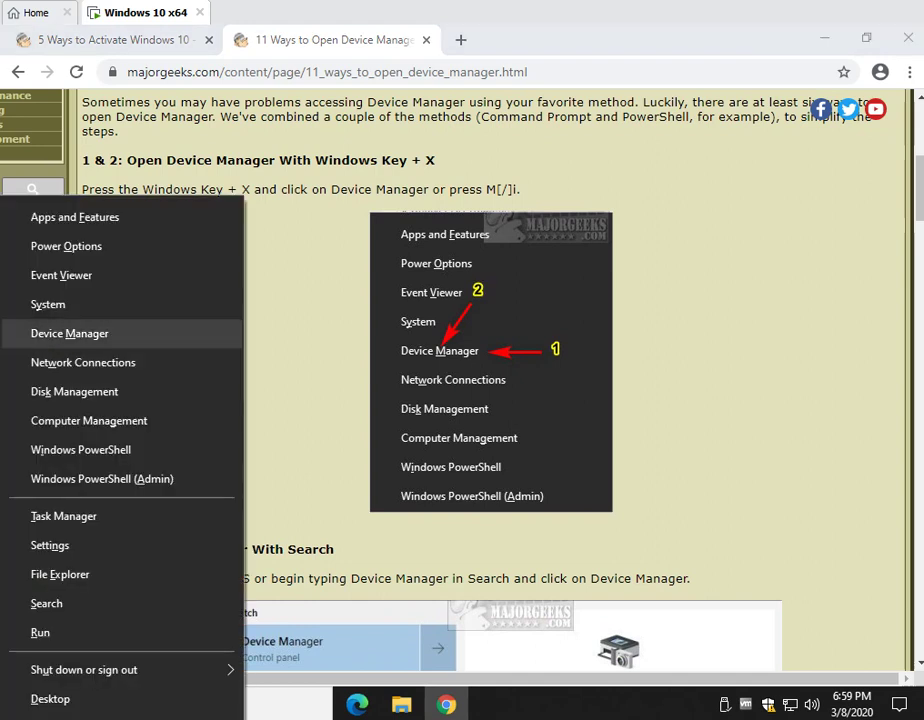
key(Up)
key(Up)
key(Up)
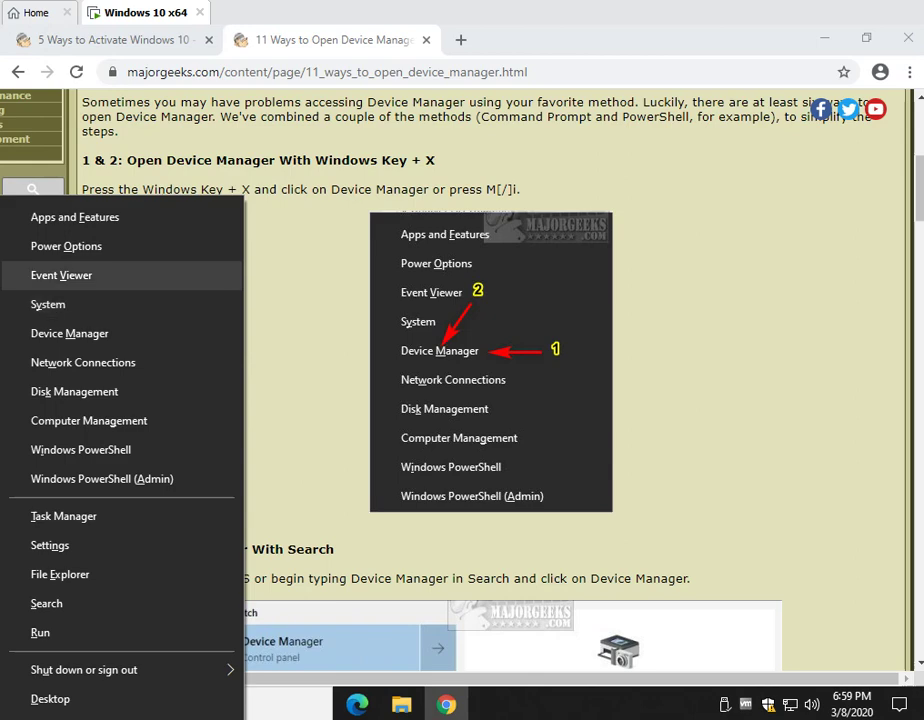
key(Down)
key(Down)
key(Down)
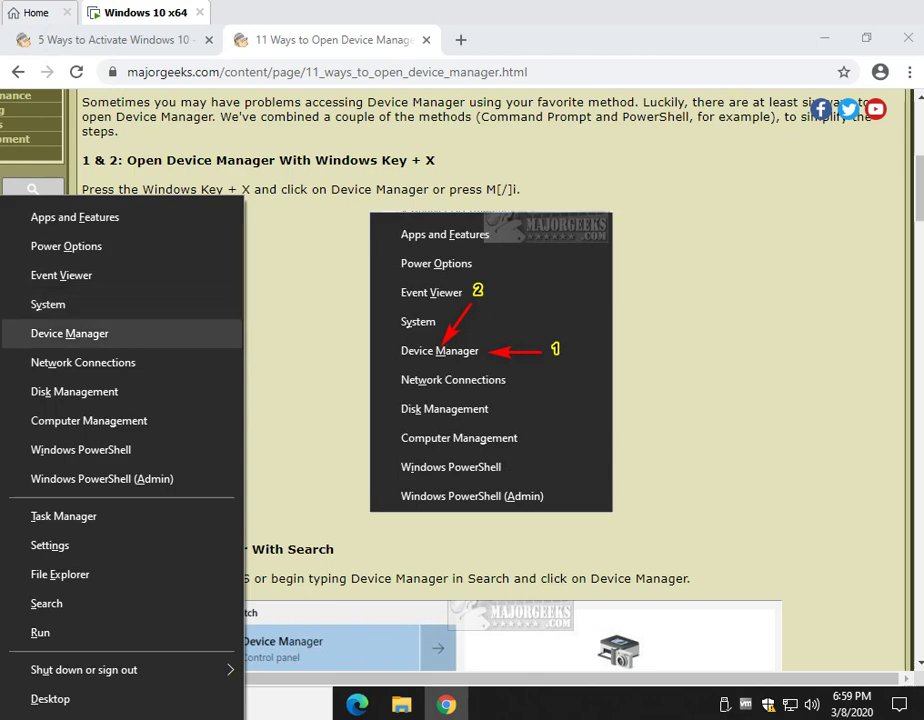
key(Return)
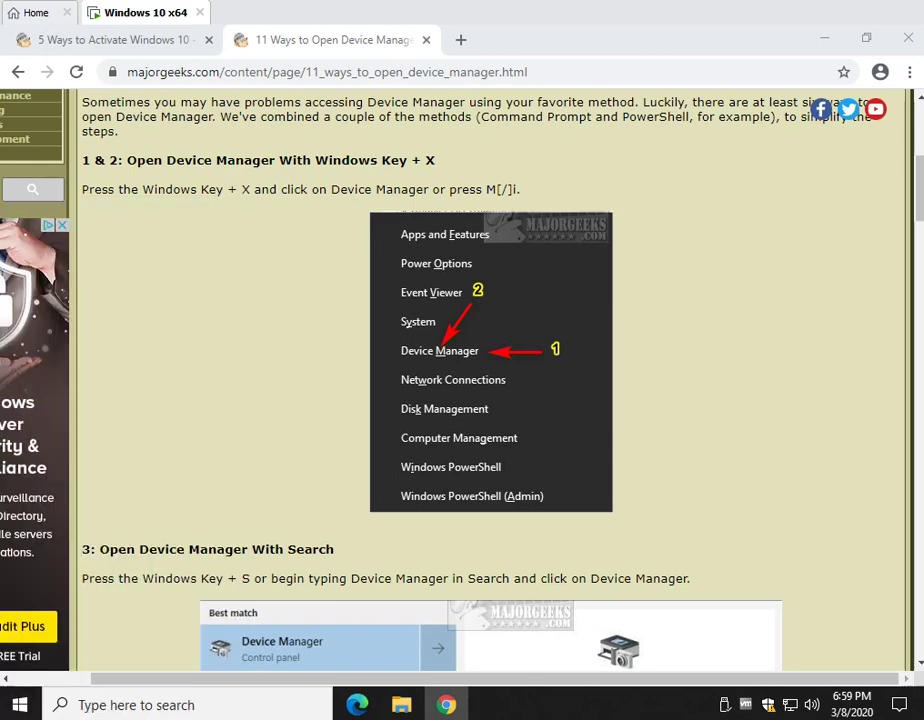
key(alt+F4)
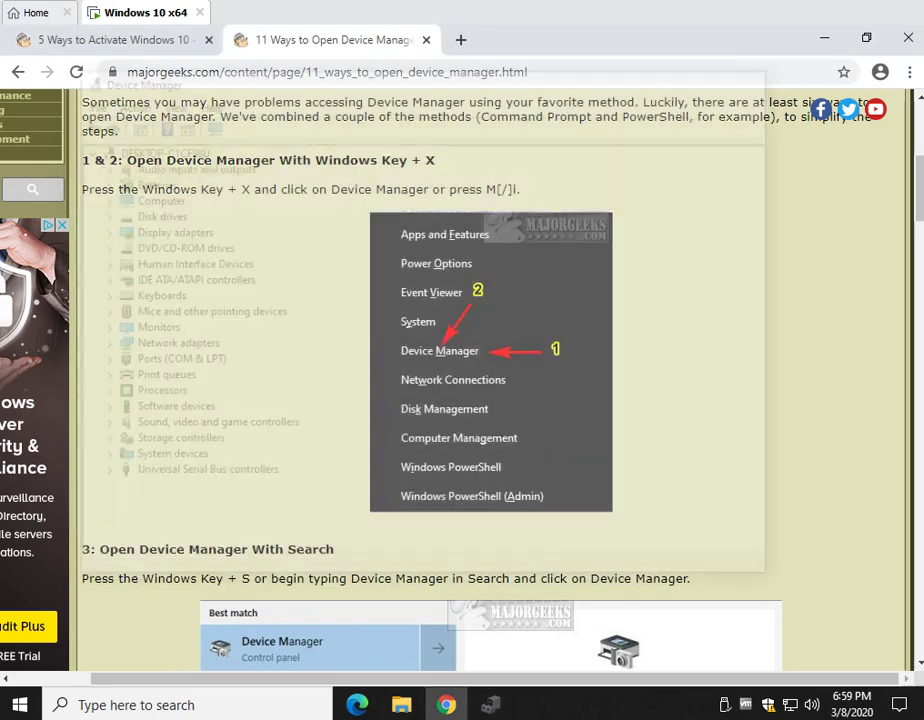
- Open Device Manager from the Windows quick-link list using its underlined access letter M
key(super+x)
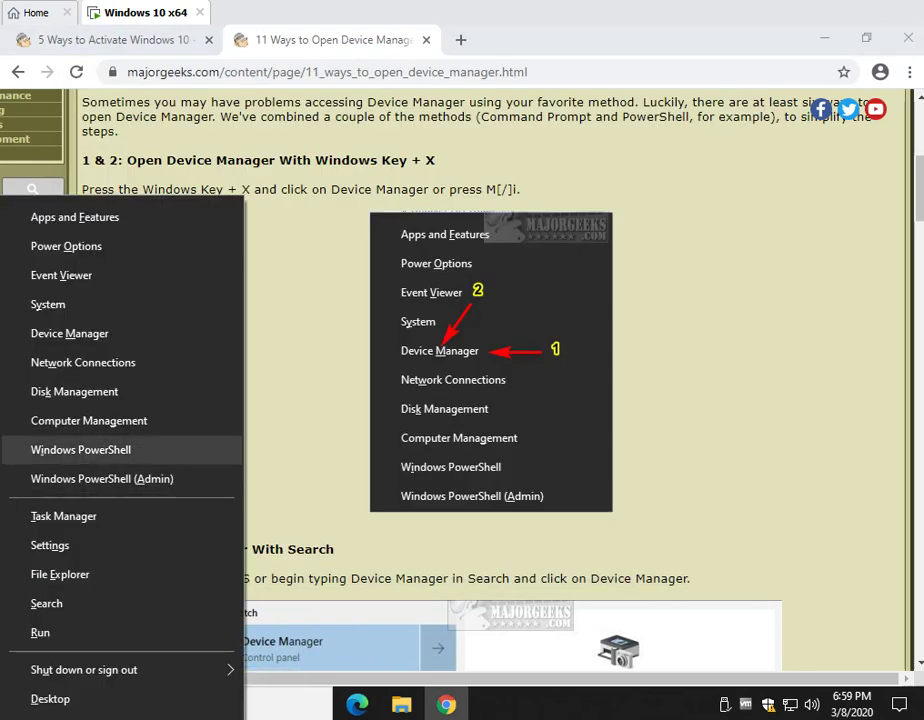
key(m)
- Search Windows for "device", open Device Manager from the best match, and close its window
scroll(490, 380, down, 4)
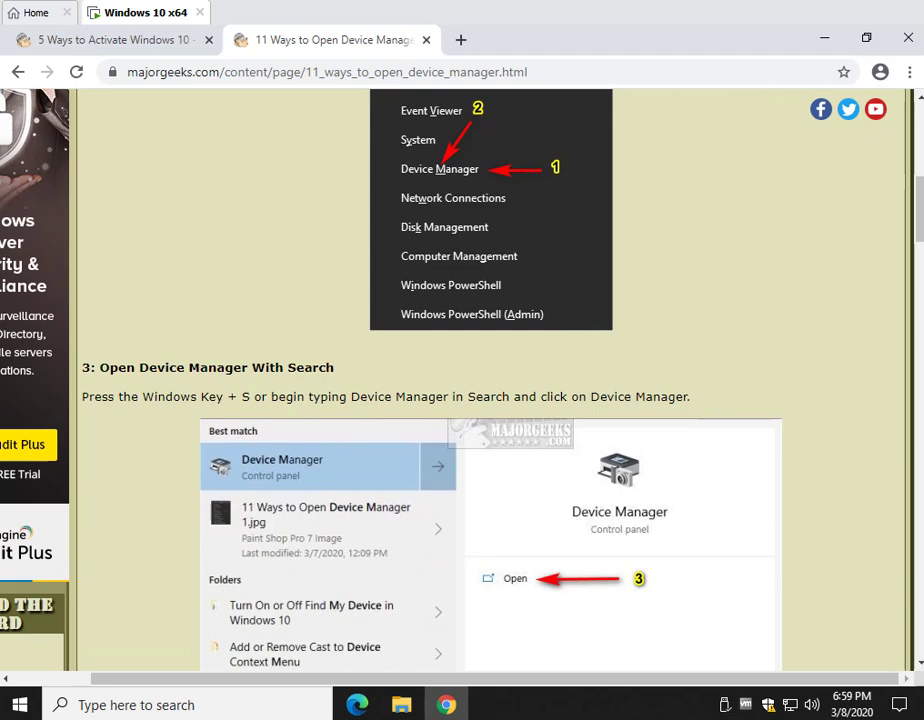
scroll(490, 380, down, 1)
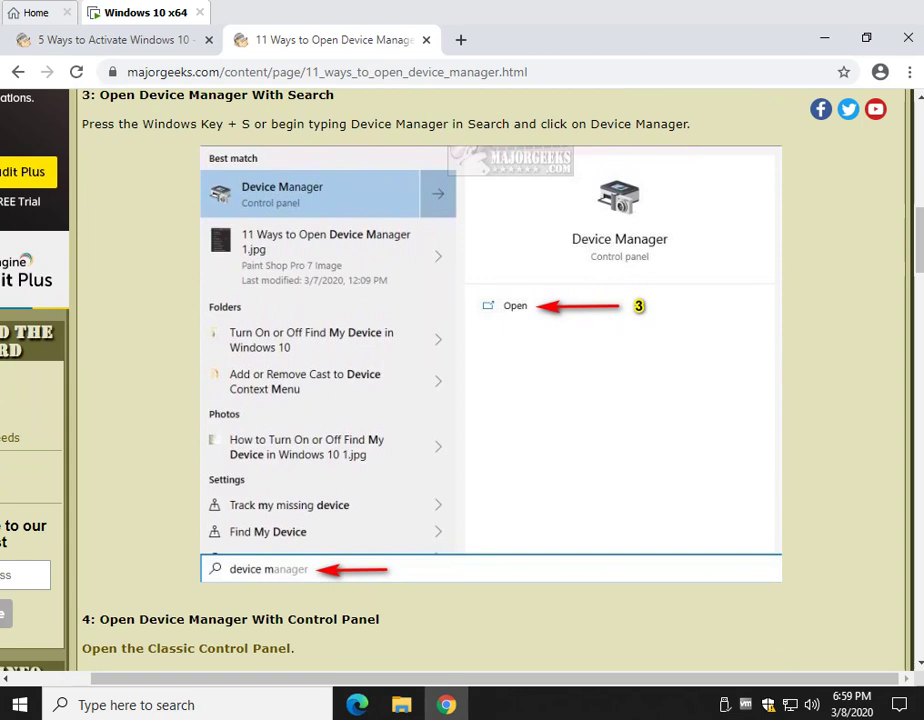
key(super+s)
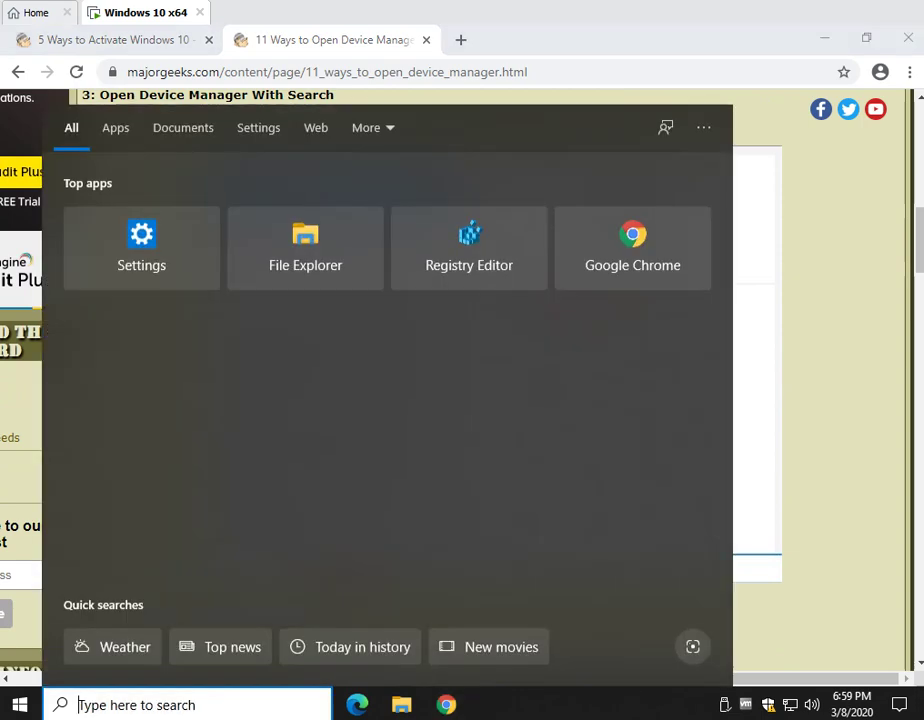
key(Escape)
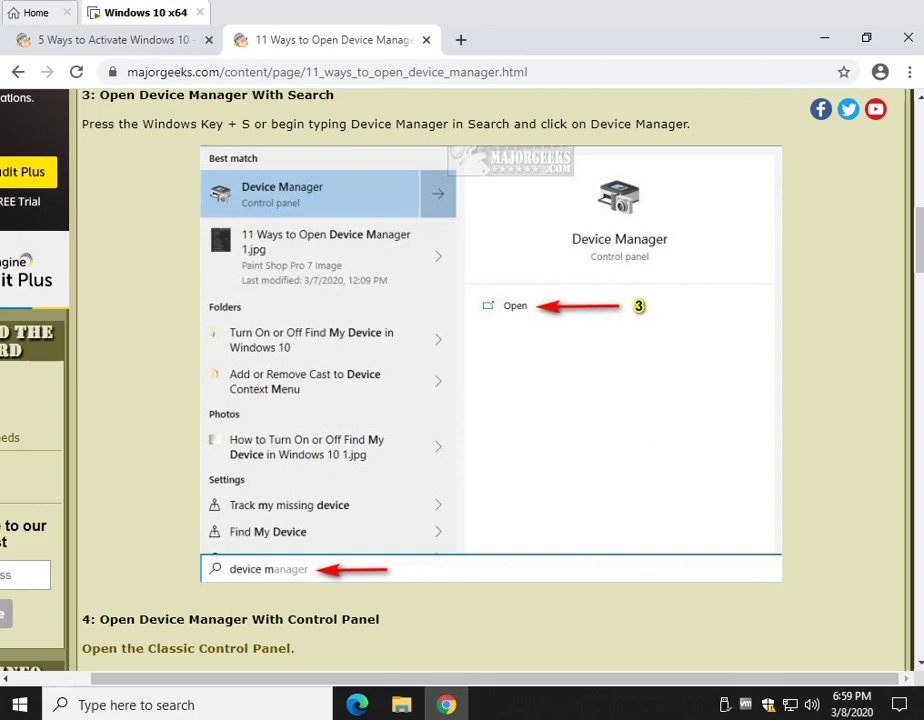
key(super+s)
key(Escape)
key(super+s)
text(d)
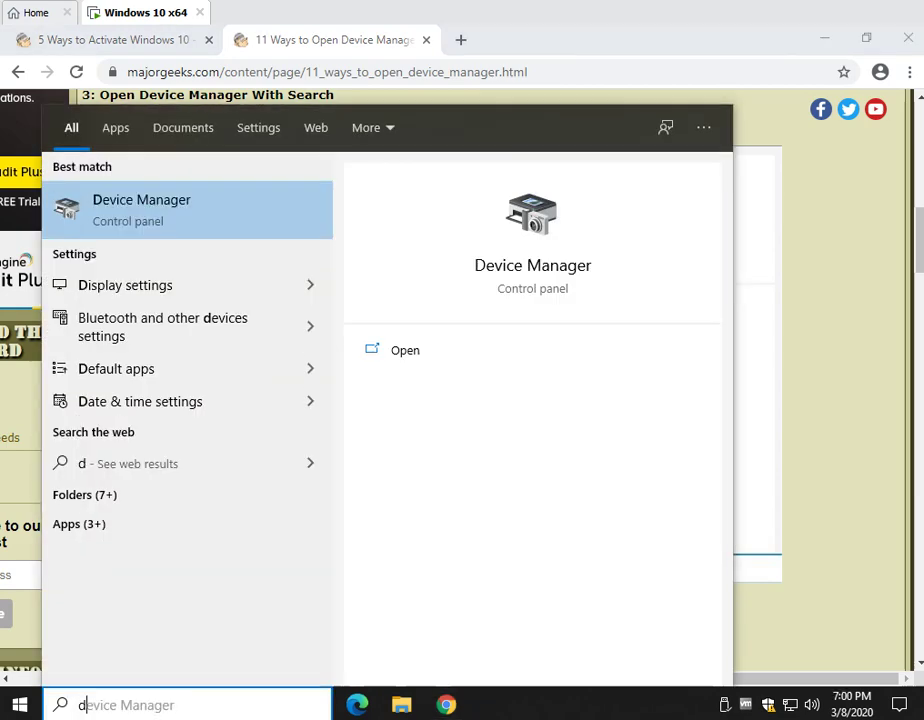
text(evice)
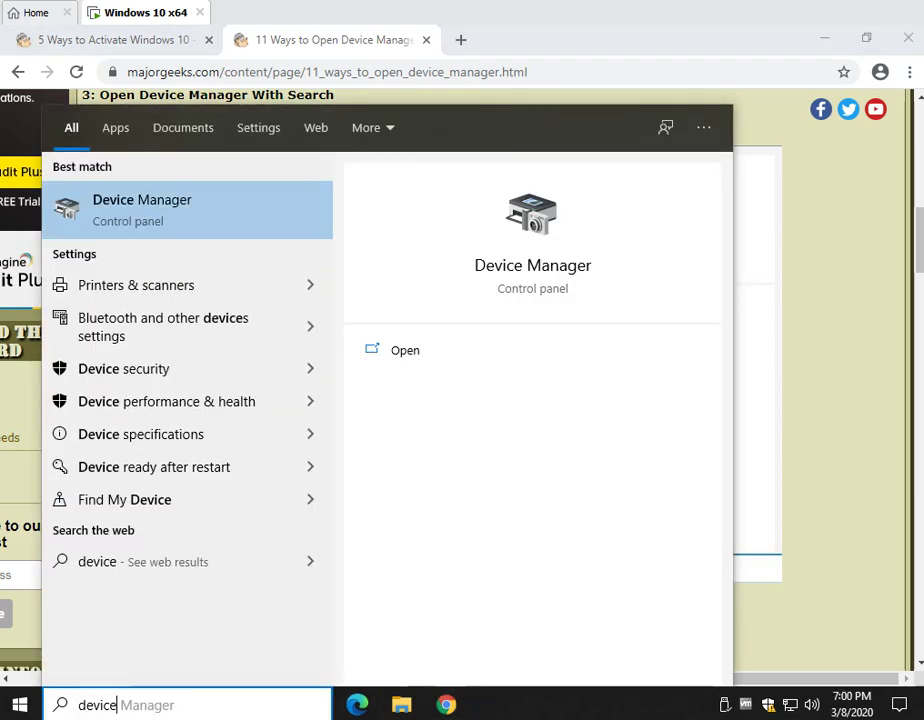
key(Return)
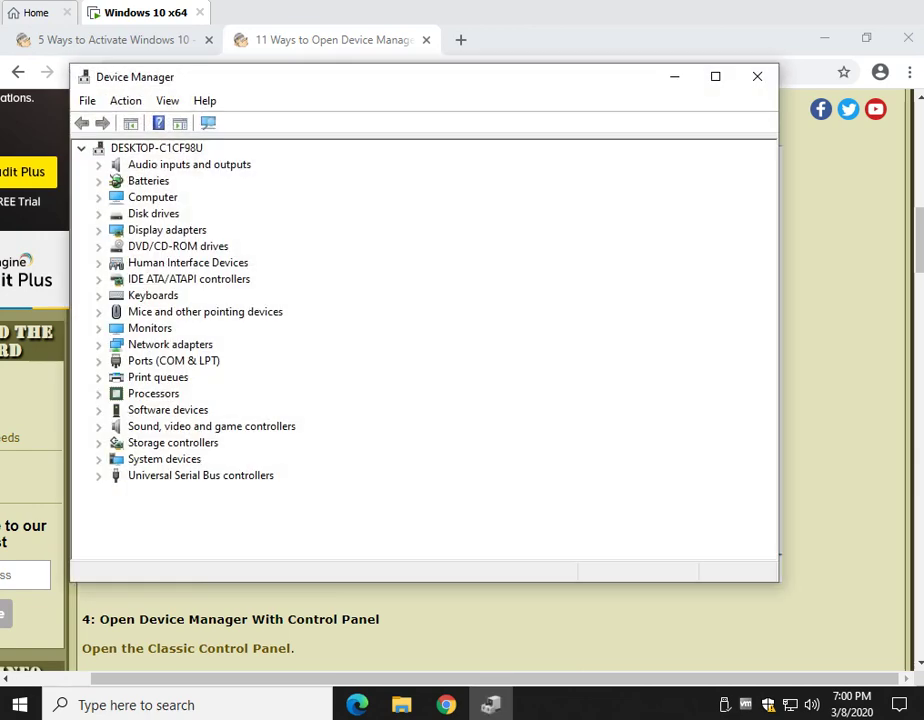
click(757, 76)
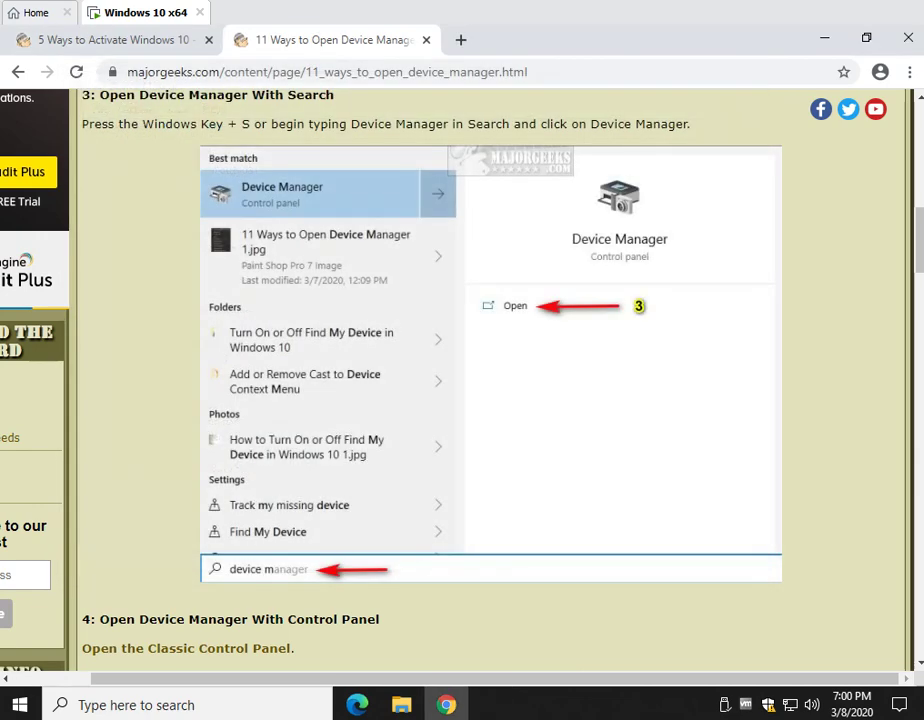
- Search Windows for "control pa" and open Control Panel from the best match
scroll(490, 380, down, 5)
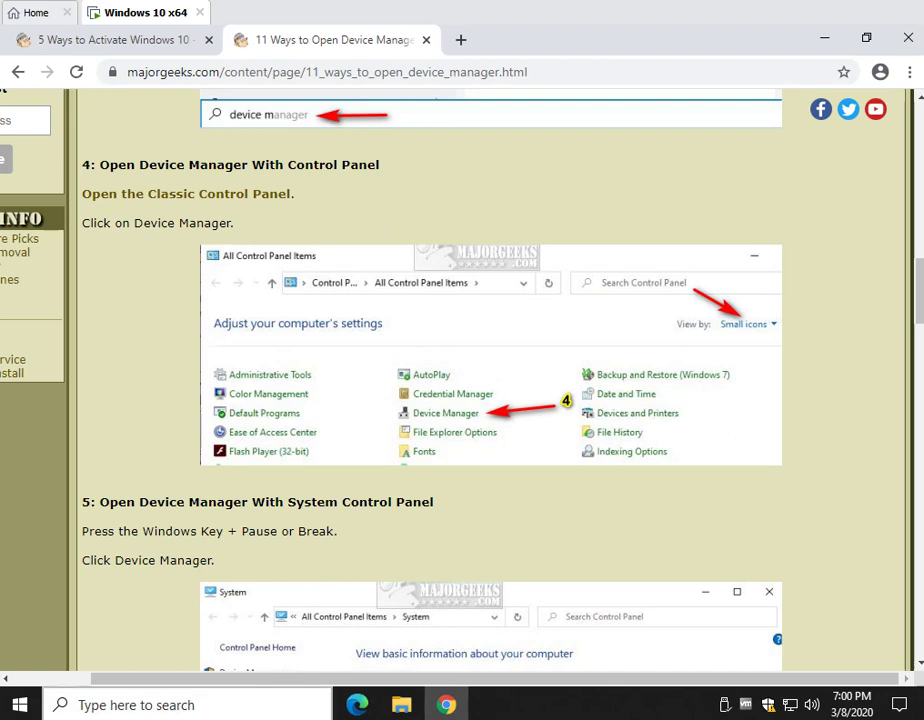
click(78, 704)
text(control pa)
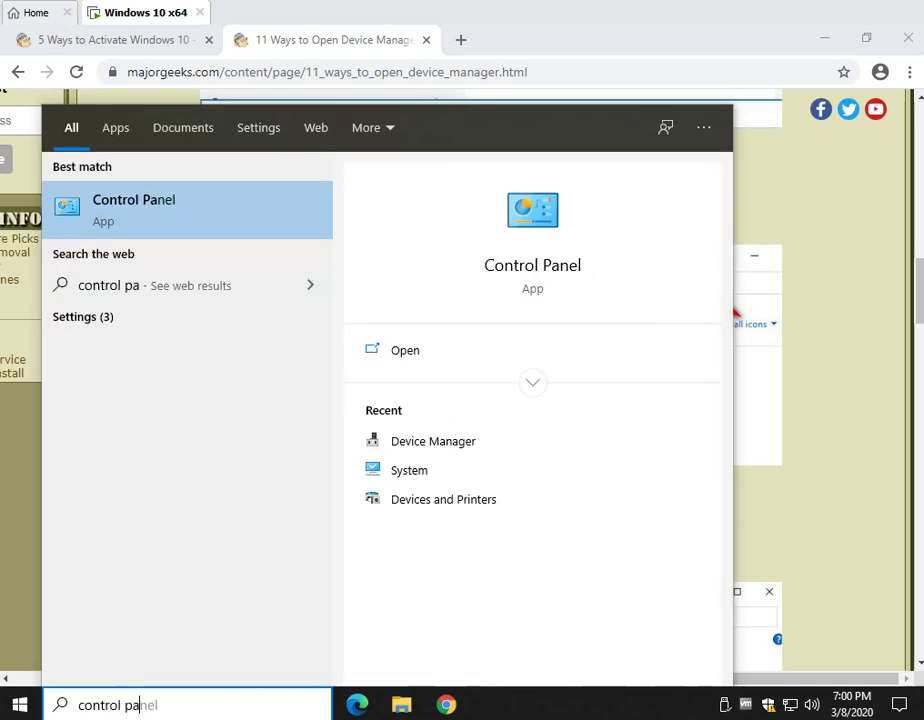
key(Return)
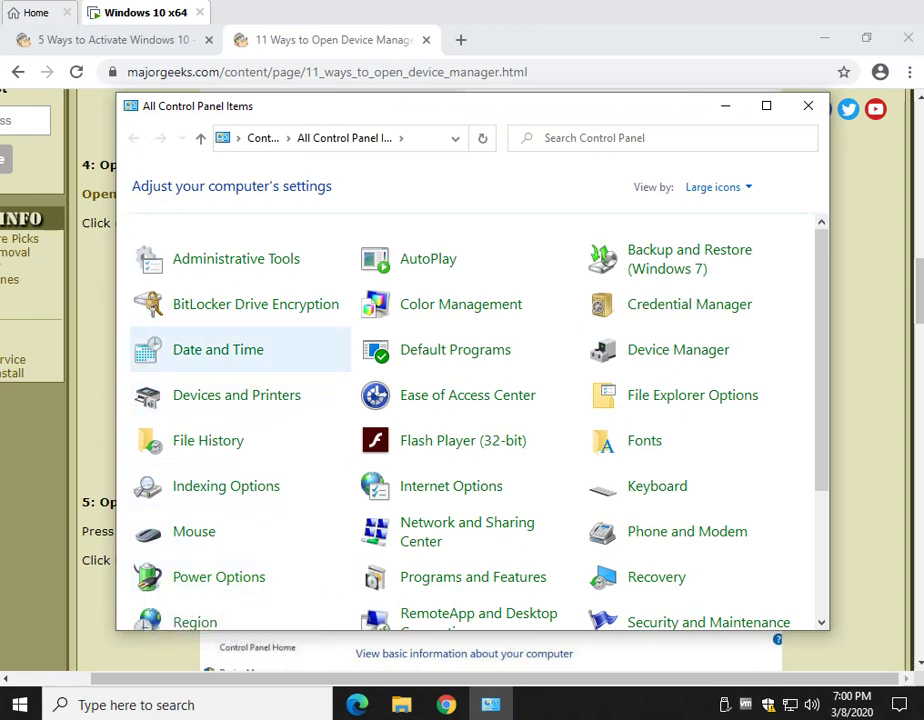
- Show the Control Panel items as small icons, switch to the Category view, and return to small icons
click(718, 187)
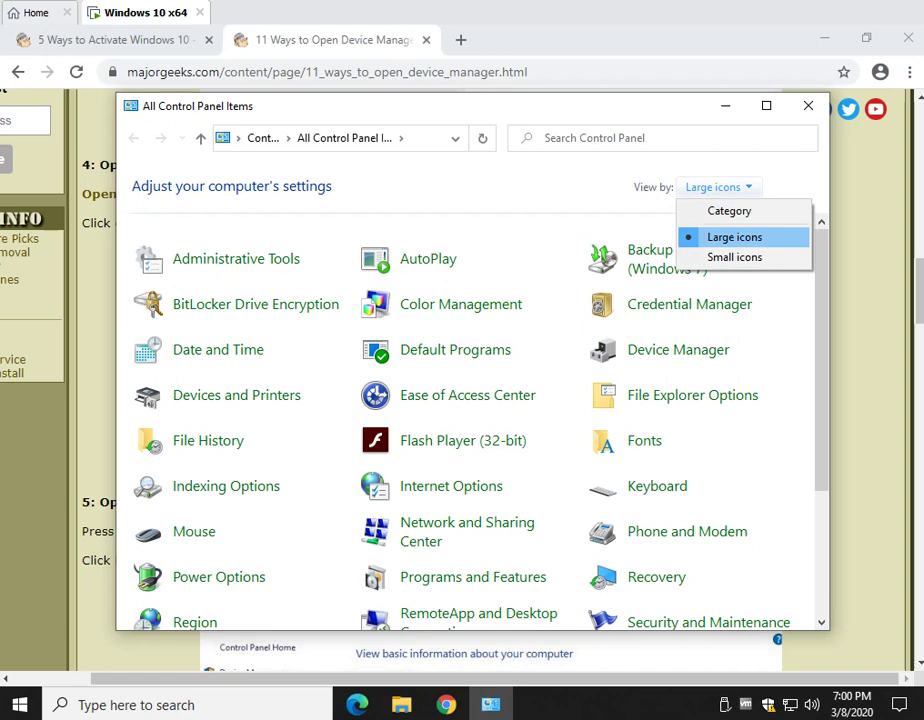
click(734, 257)
click(717, 187)
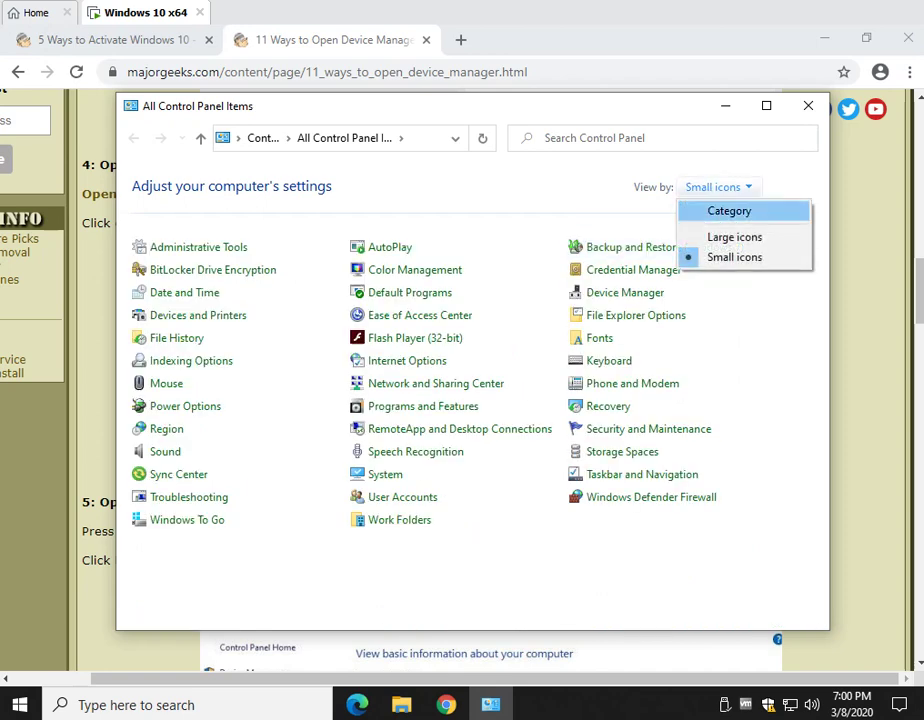
click(729, 211)
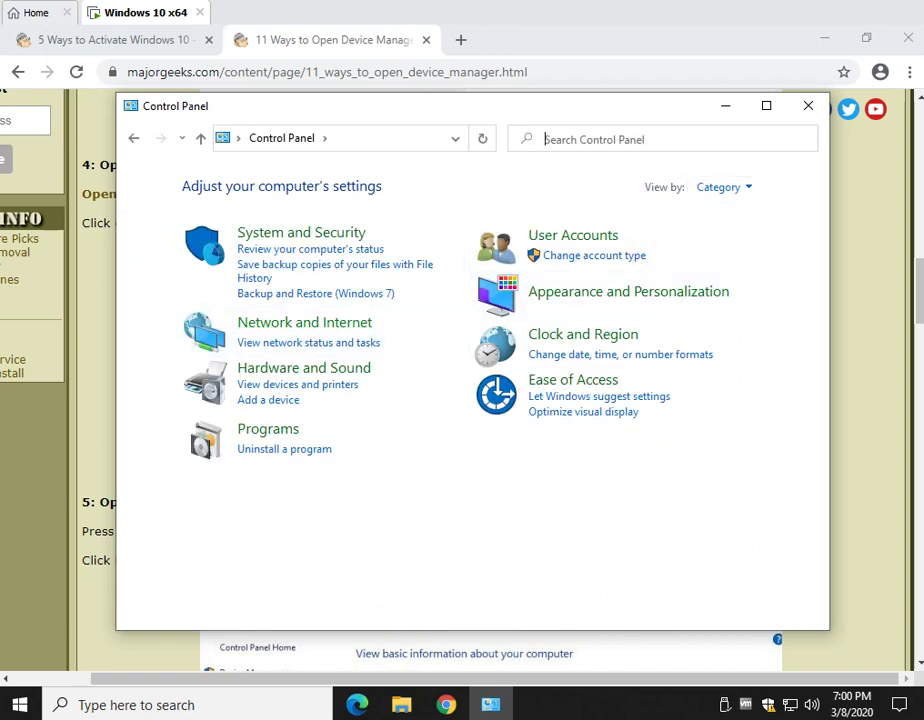
click(722, 187)
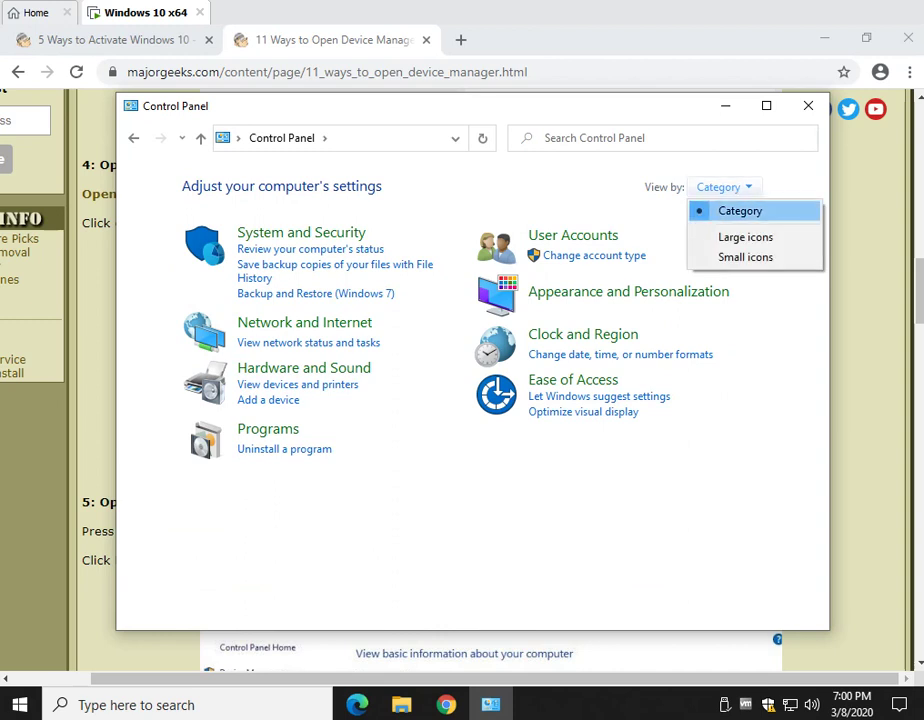
click(745, 257)
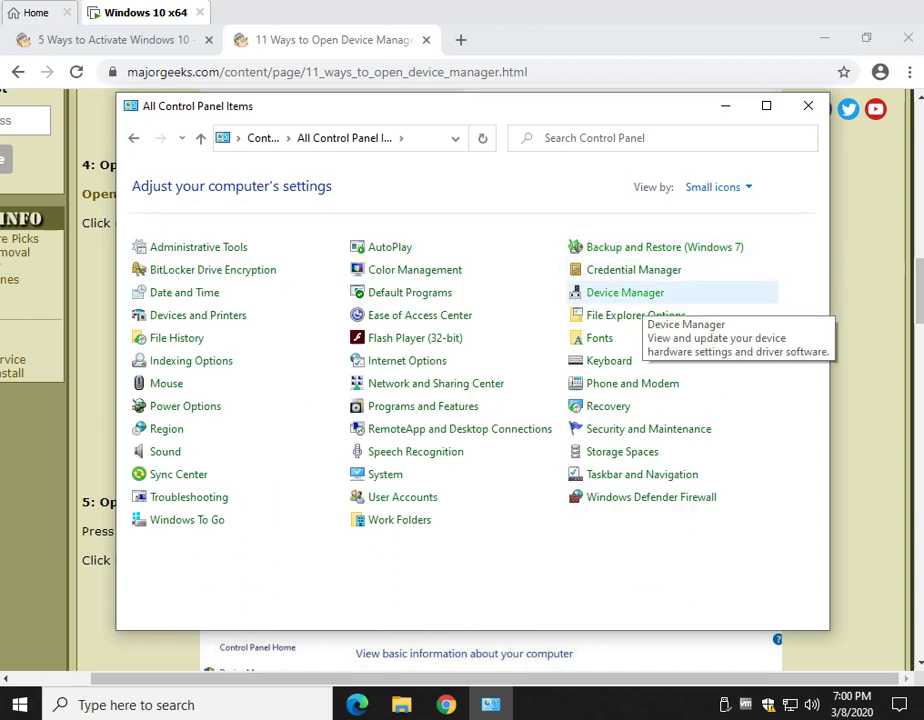
- Open Device Manager from the Control Panel items, and close both the Device Manager and Control Panel windows
click(625, 292)
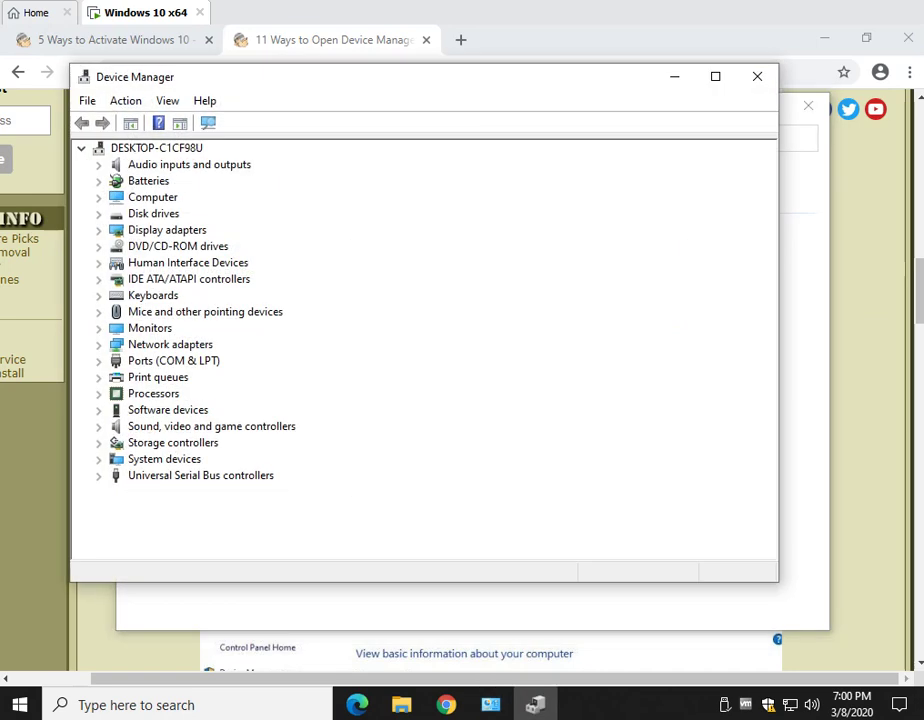
key(alt+F4)
key(alt+F4)
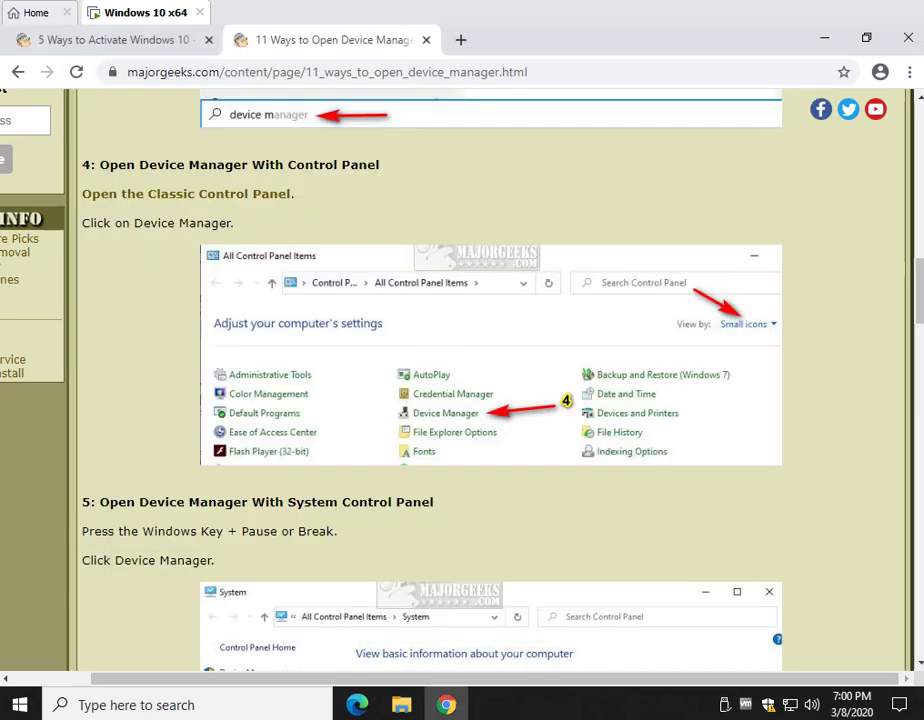
- Open the System information window, launch Device Manager from it, and close both windows
scroll(490, 380, down, 2)
scroll(490, 380, down, 1)
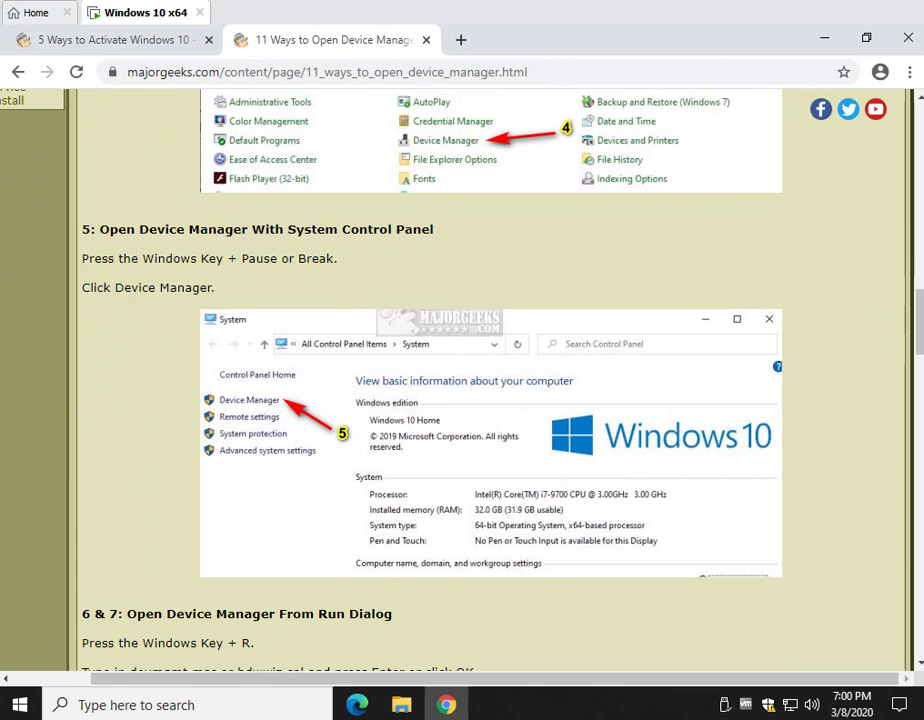
scroll(490, 380, down, 1)
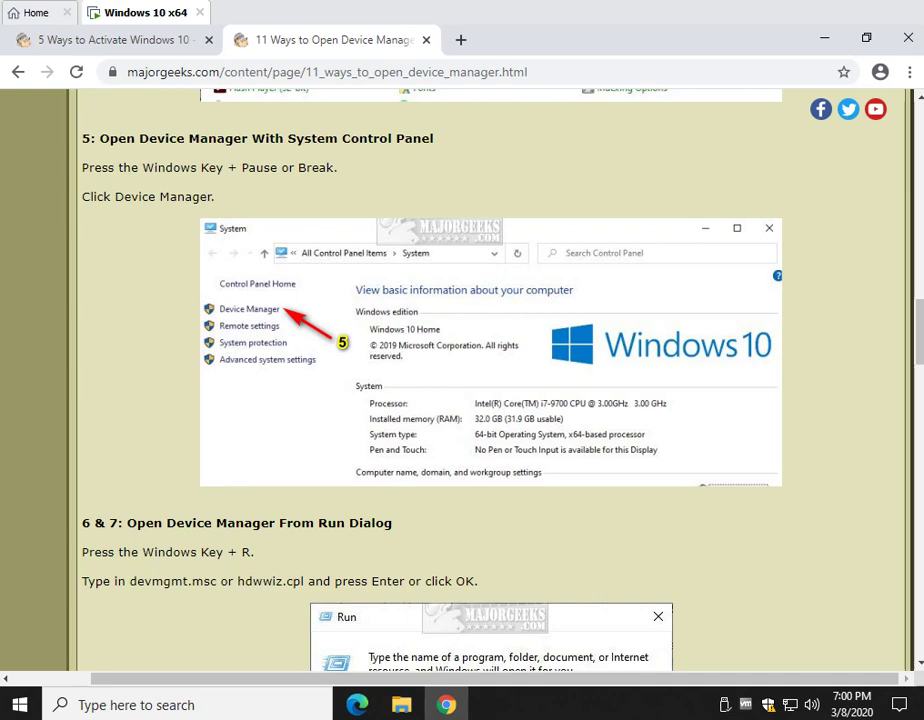
key(super+Pause)
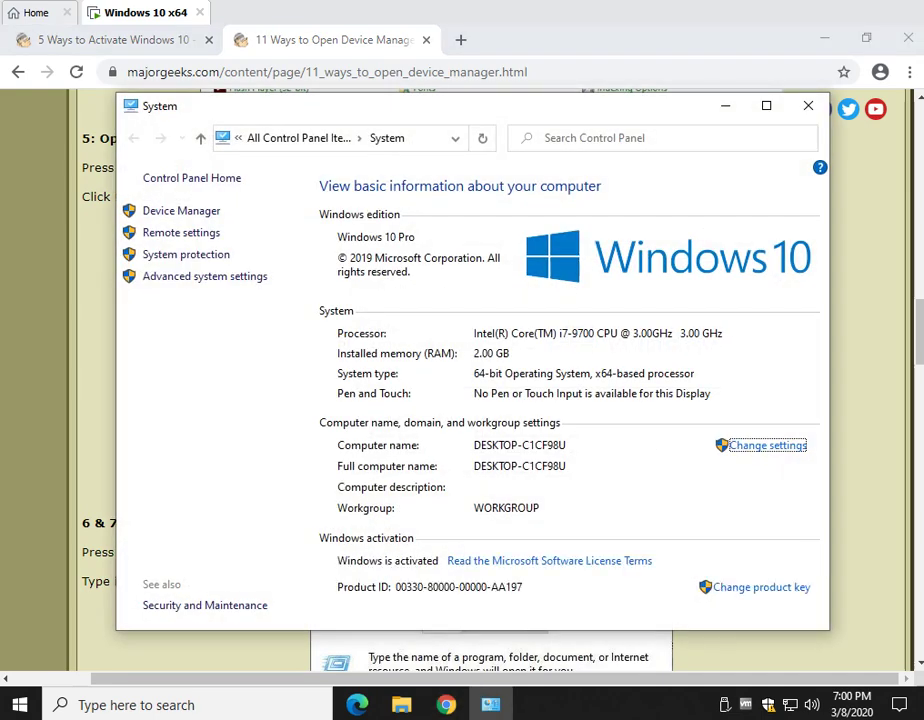
click(181, 210)
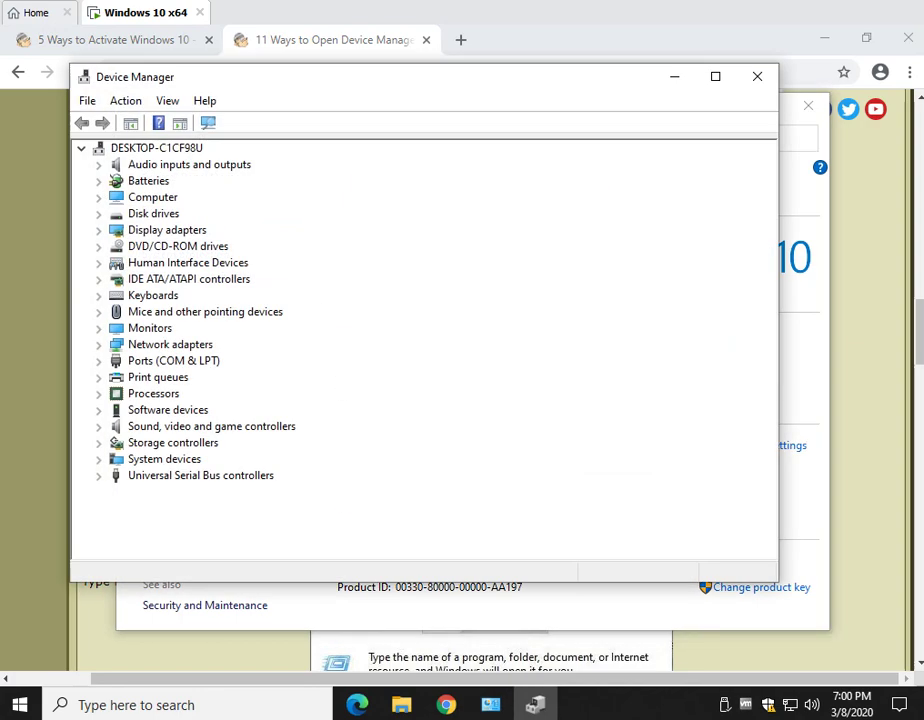
click(757, 76)
click(802, 103)
- Review the guide's sections on opening Device Manager from the Run dialog, Command Prompt, PowerShell and File Explorer
scroll(802, 103, down, 1)
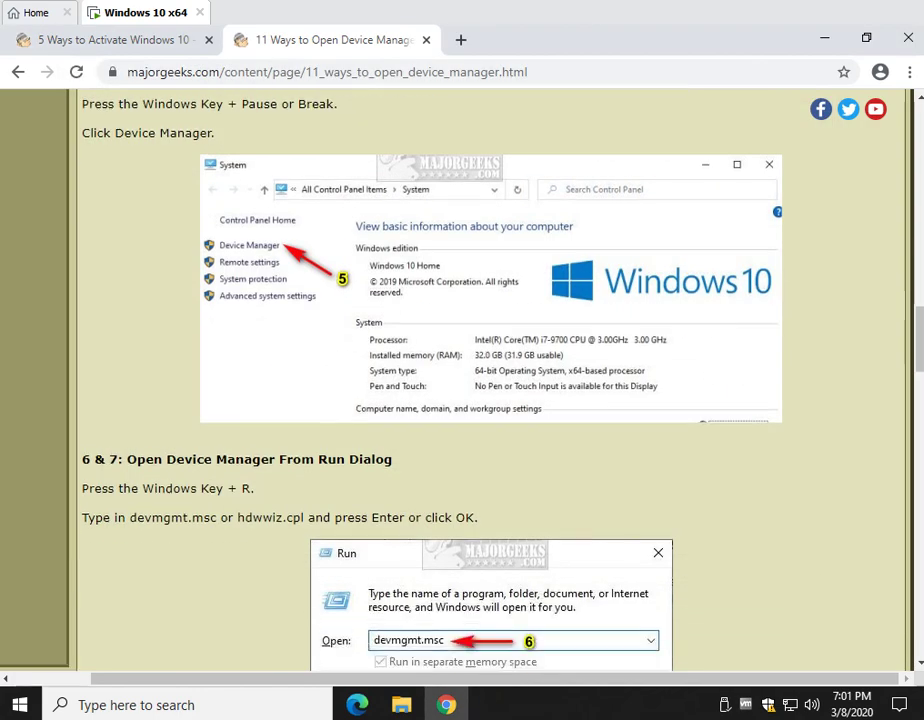
scroll(490, 380, down, 2)
scroll(490, 380, down, 2)
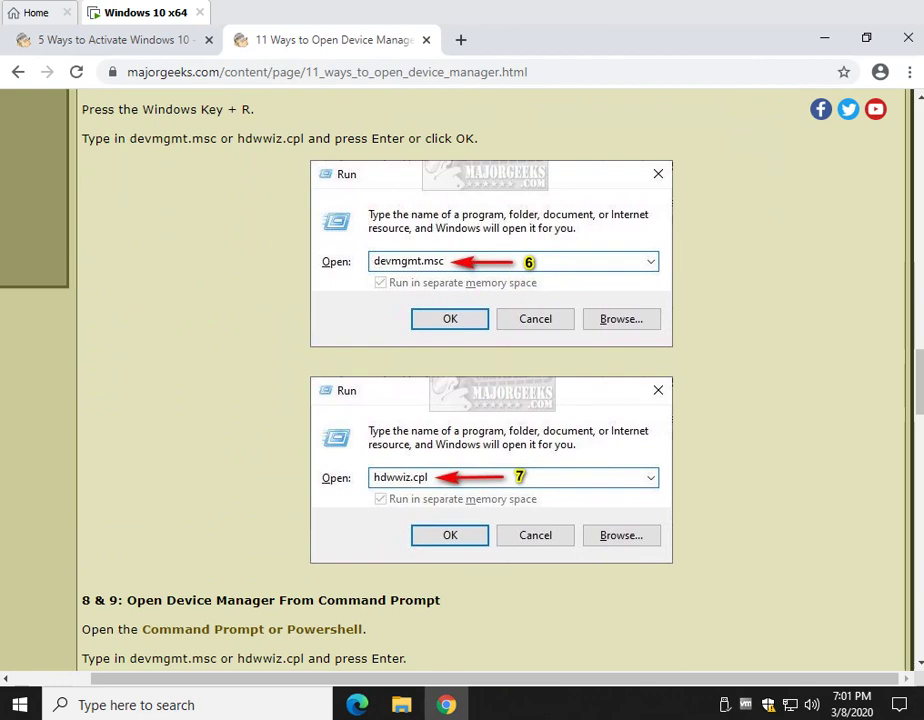
scroll(490, 380, up, 2)
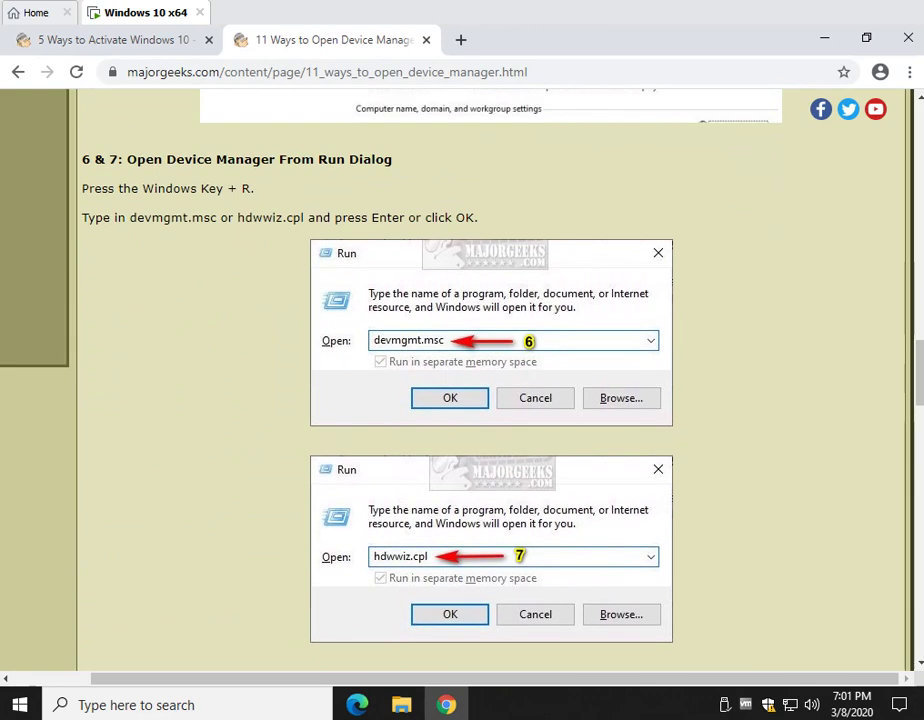
scroll(490, 380, down, 3)
scroll(490, 380, down, 5)
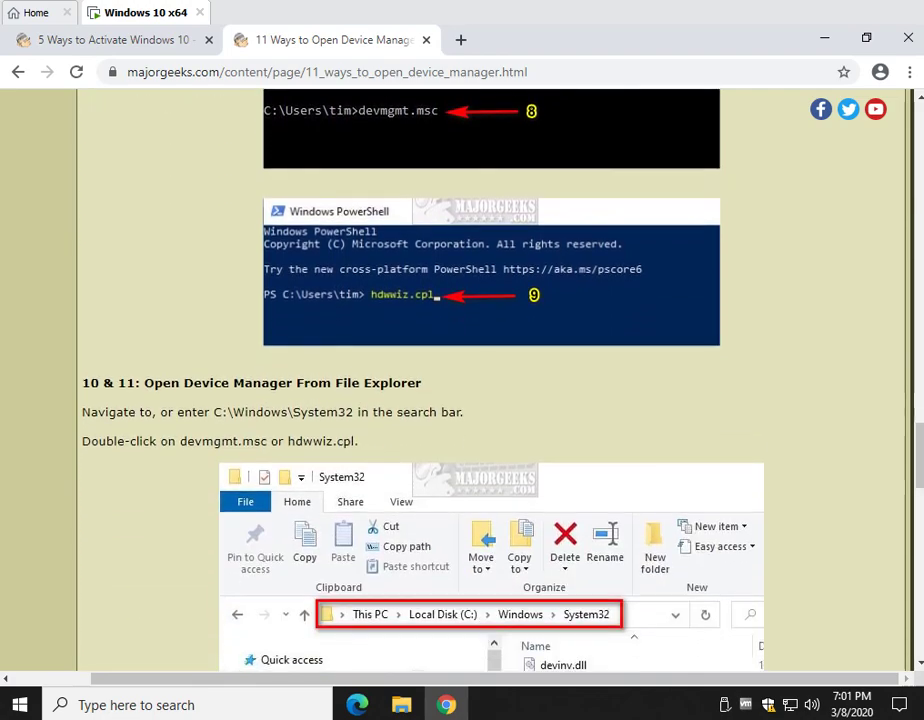
- Copy the devmgmt.msc command from the guide's section on opening Device Manager from the Run dialog
scroll(490, 380, up, 8)
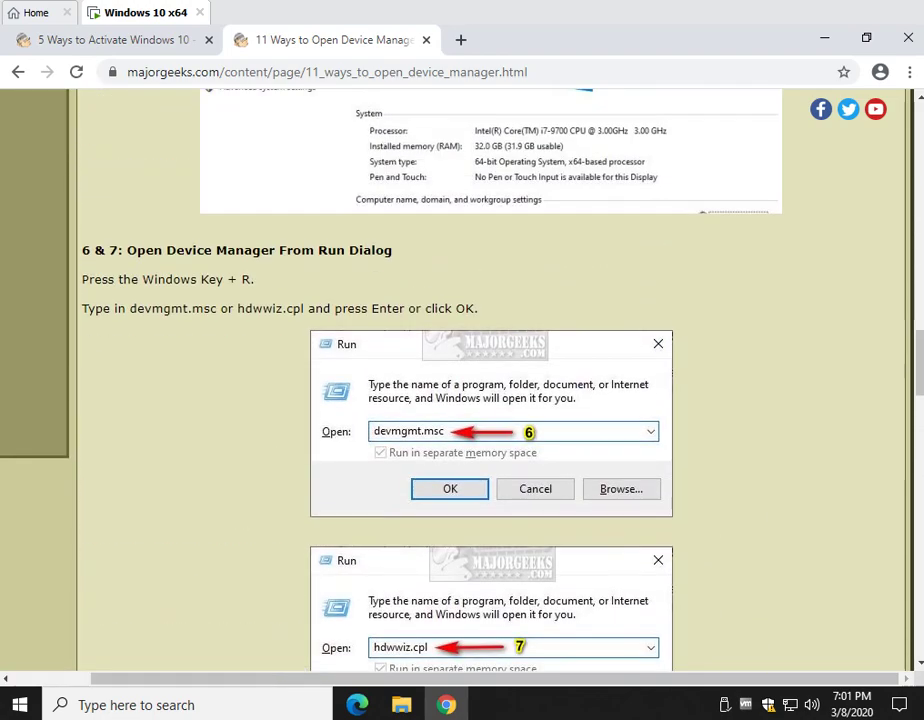
drag(130, 308, 221, 308)
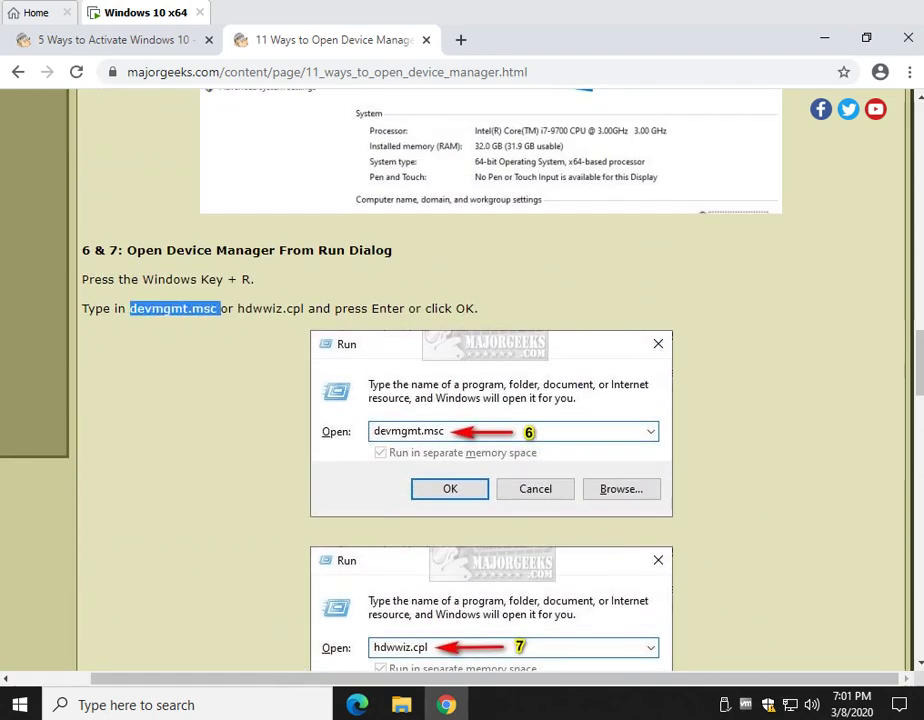
click(221, 308)
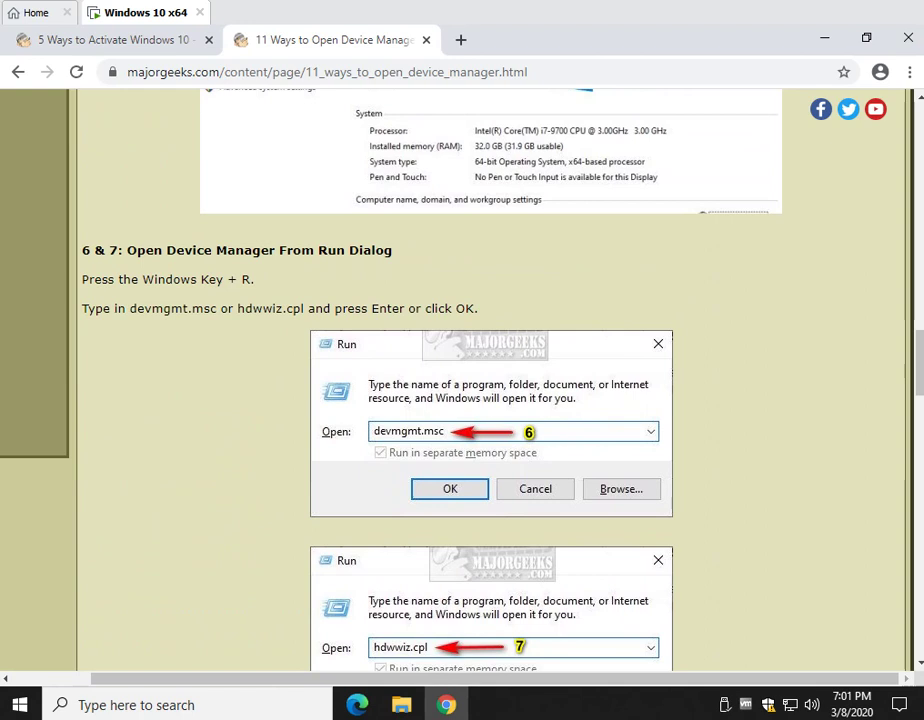
drag(238, 308, 304, 308)
click(304, 308)
drag(130, 308, 216, 308)
right_click(215, 309)
click(240, 324)
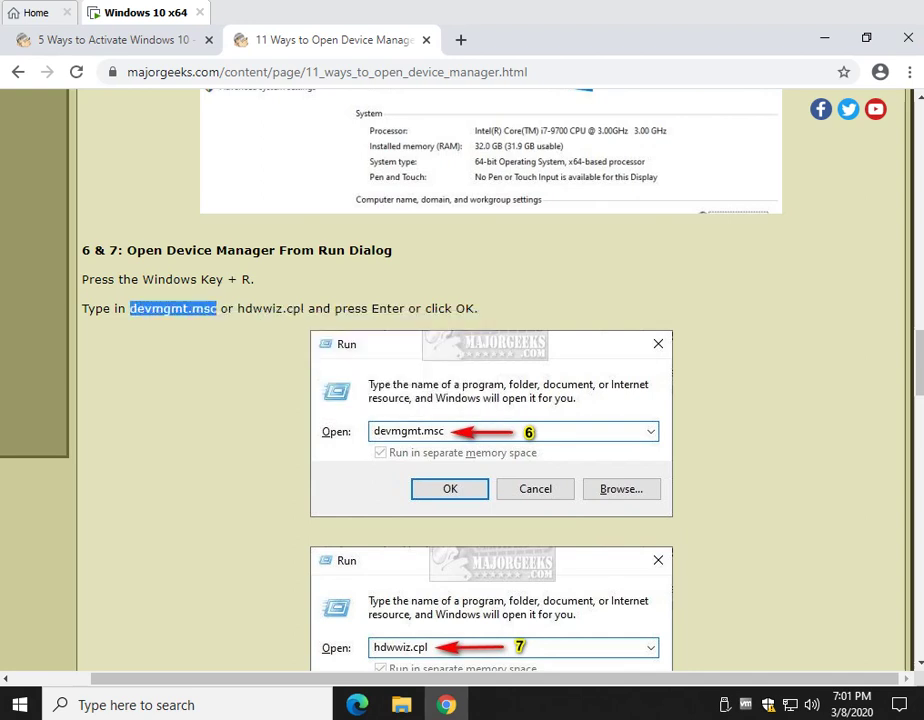
- Run the copied devmgmt.msc command from the Run dialog to open Device Manager, and close its window
key(super+r)
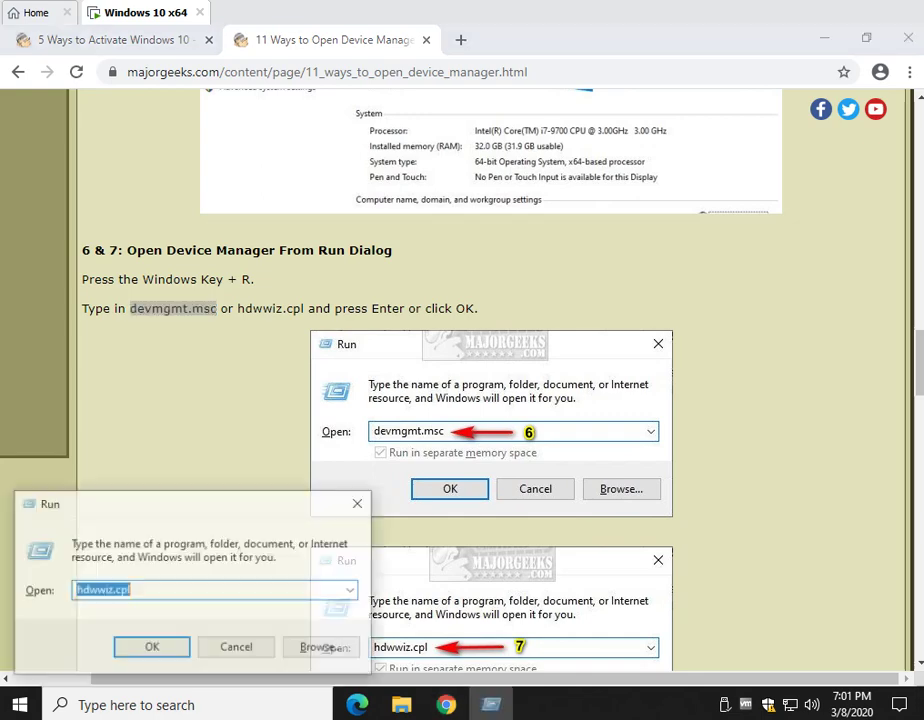
key(ctrl+v)
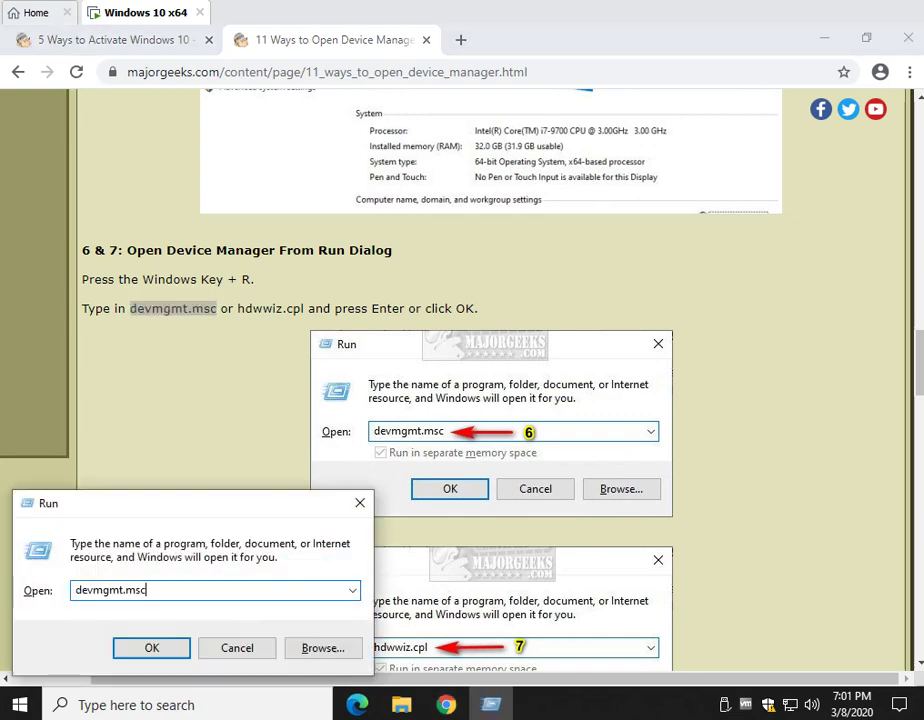
key(Return)
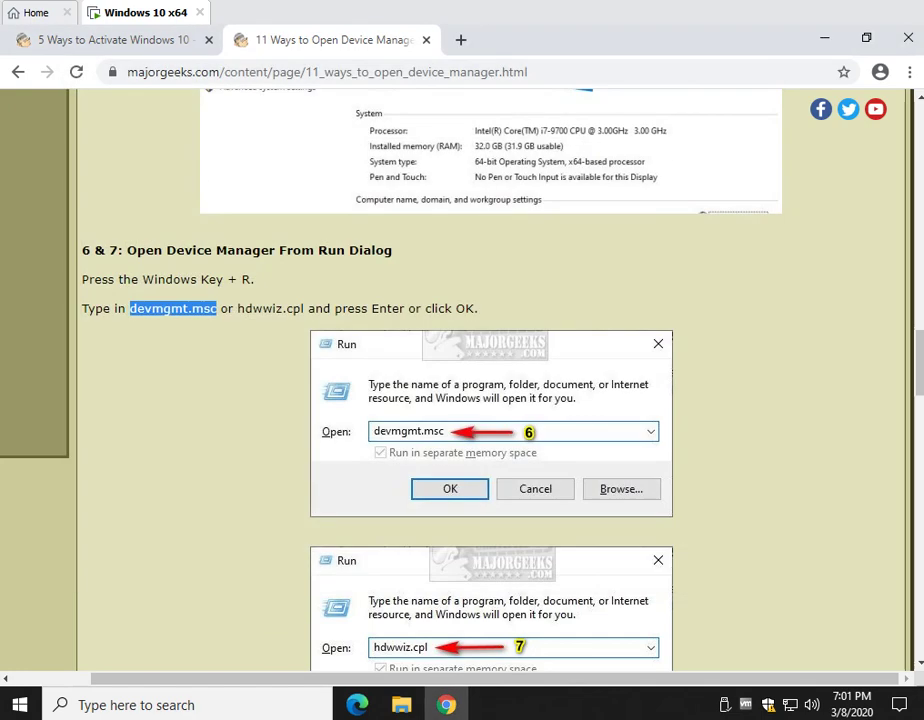
- Copy hdwwiz.cpl from the guide, run it from the Run dialog to open Device Manager, and close that window
drag(237, 308, 303, 308)
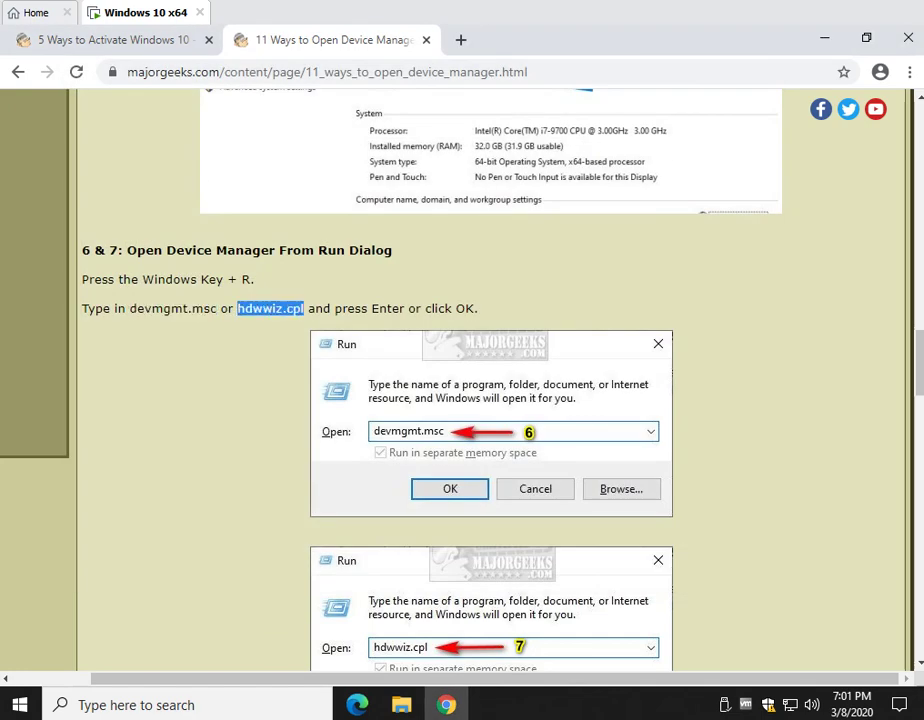
right_click(303, 312)
click(340, 323)
key(super+r)
key(Return)
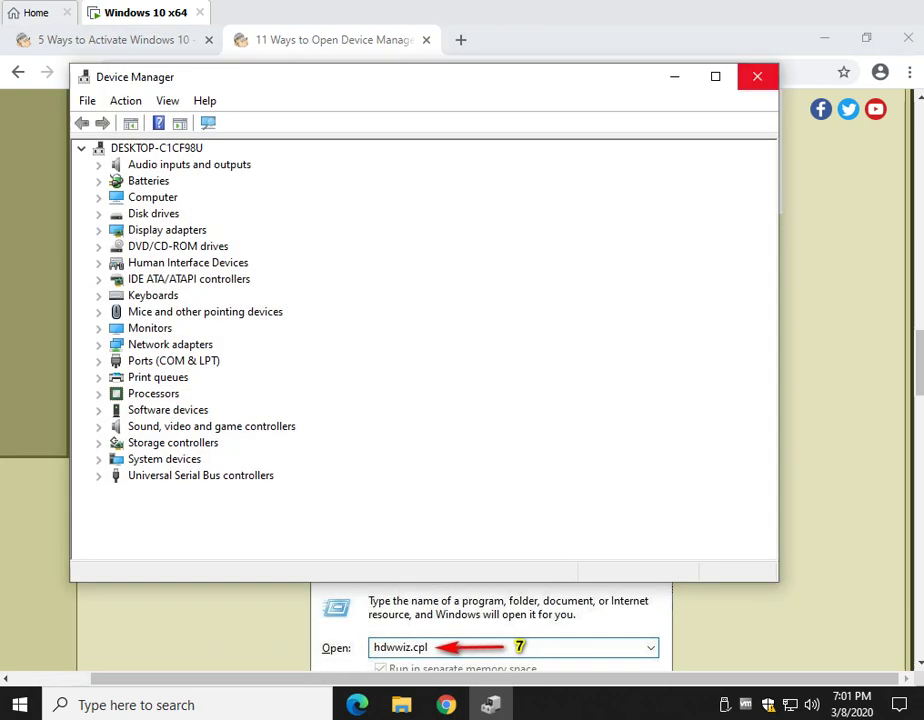
click(757, 76)
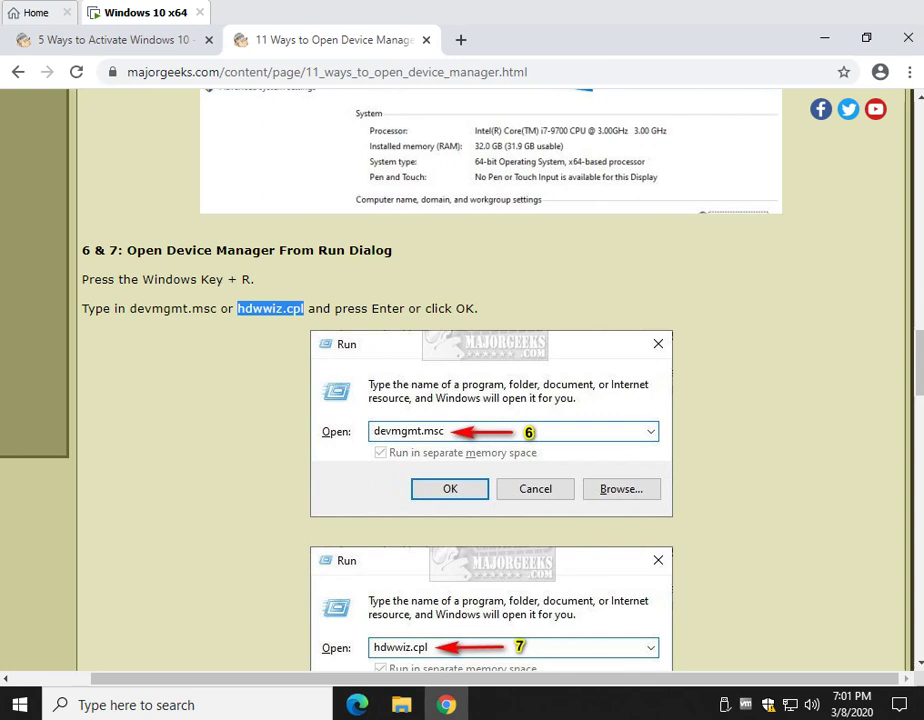
click(270, 308)
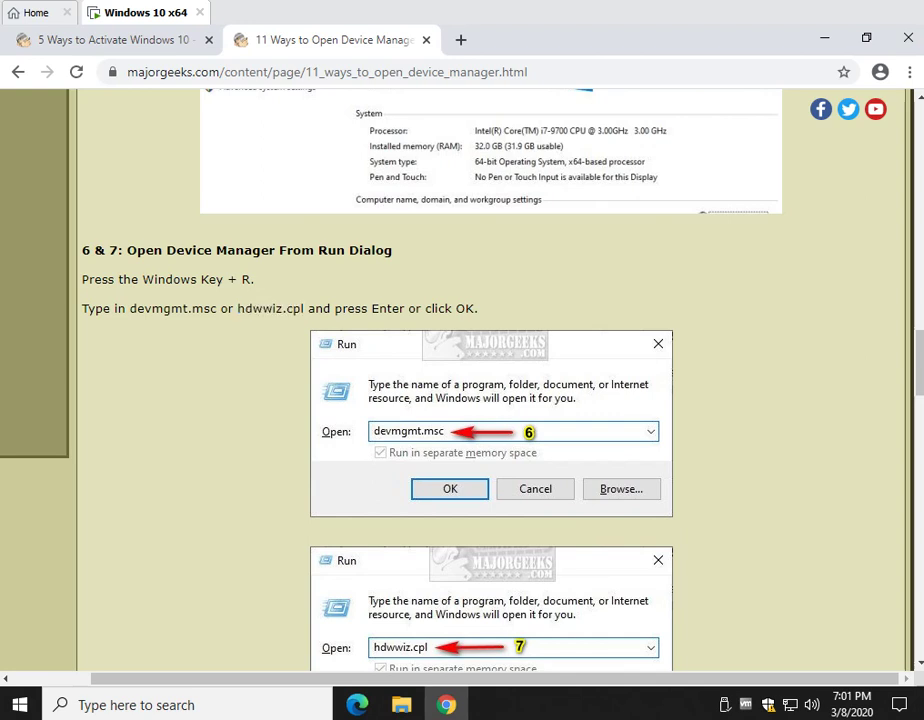
- Copy the devmgmt.msc command from the guide's section on opening Device Manager from Command Prompt
scroll(460, 380, down, 5)
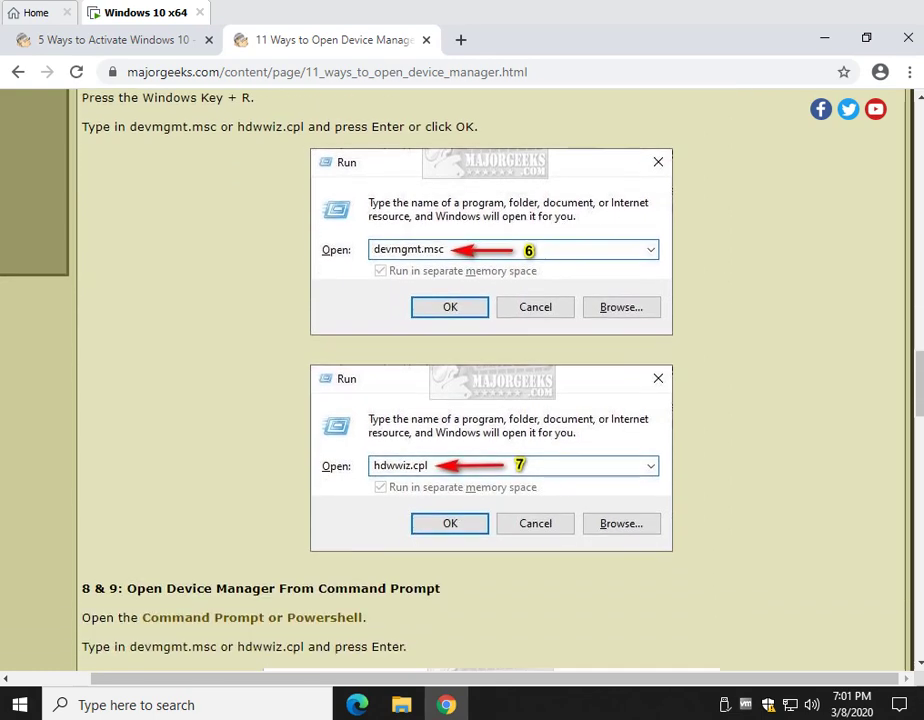
scroll(460, 380, down, 3)
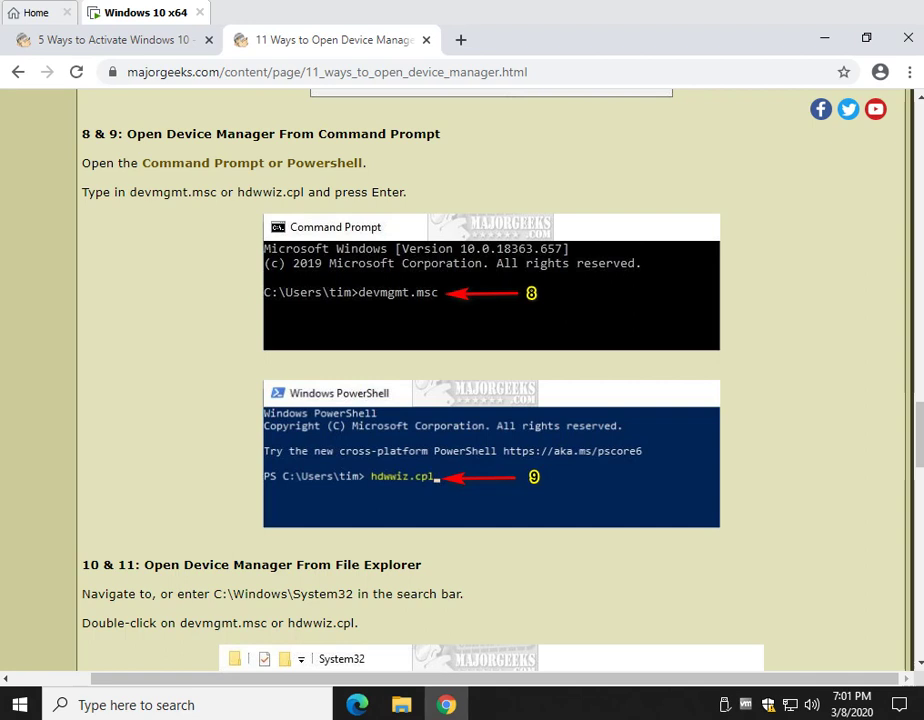
drag(129, 192, 215, 192)
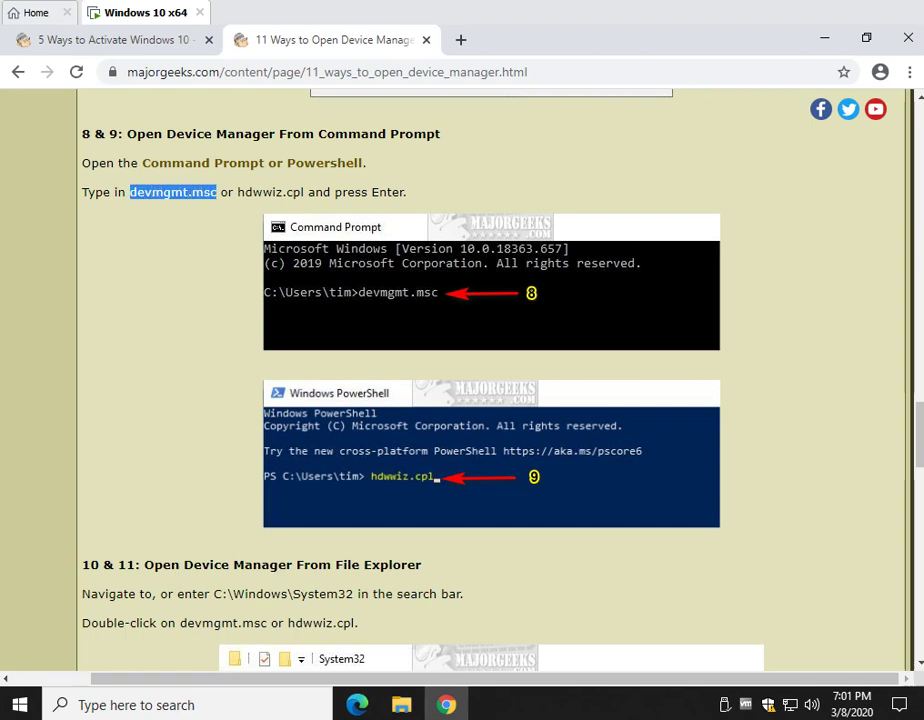
right_click(215, 196)
click(250, 211)
- Search Windows for cmd and open Command Prompt without administrator rights
click(194, 704)
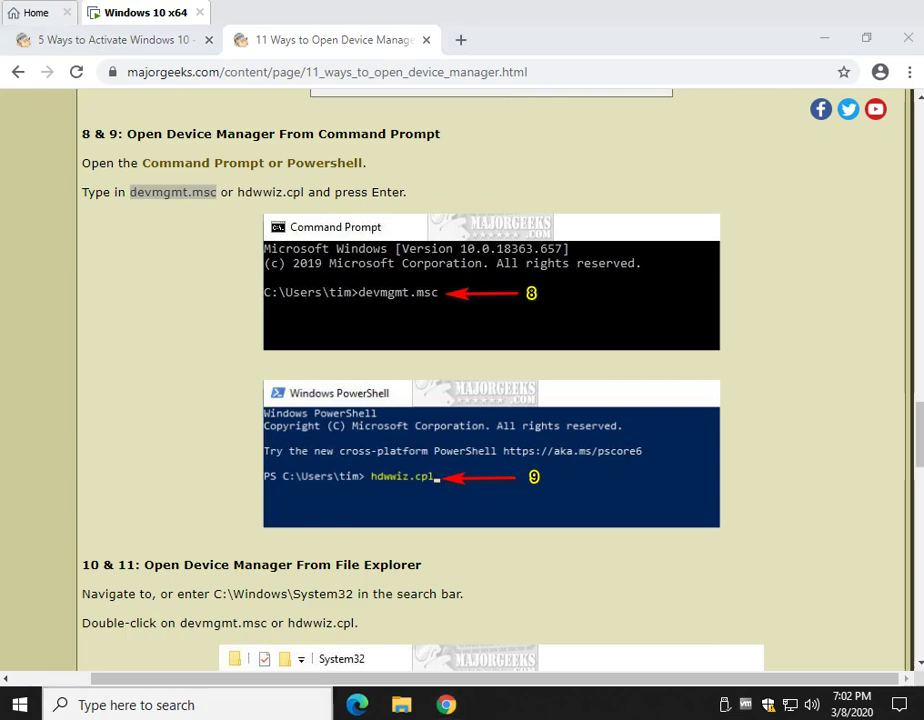
key(Escape)
click(194, 704)
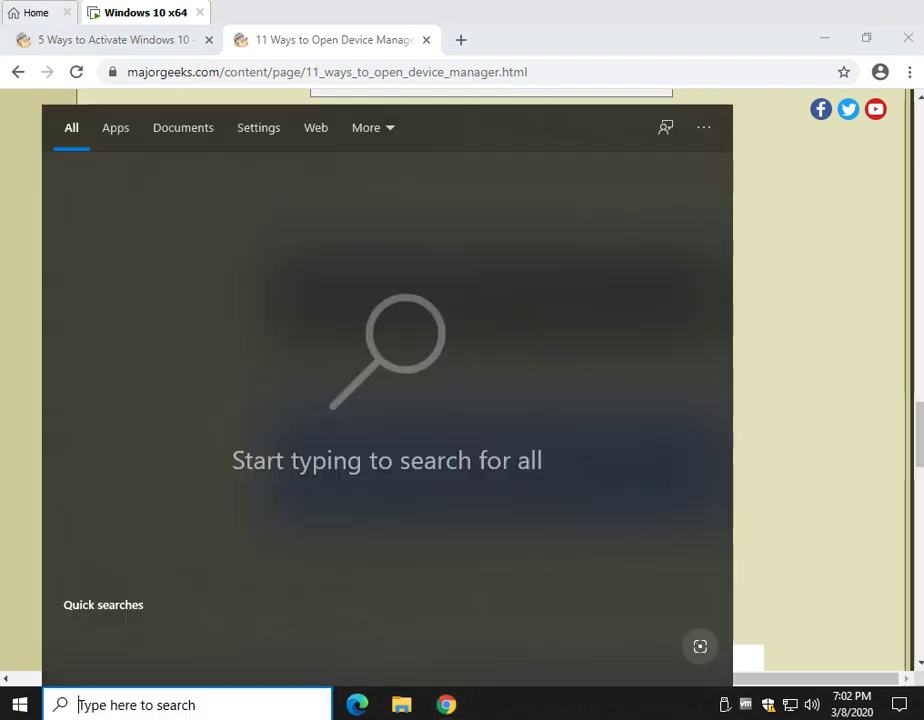
text(cmd)
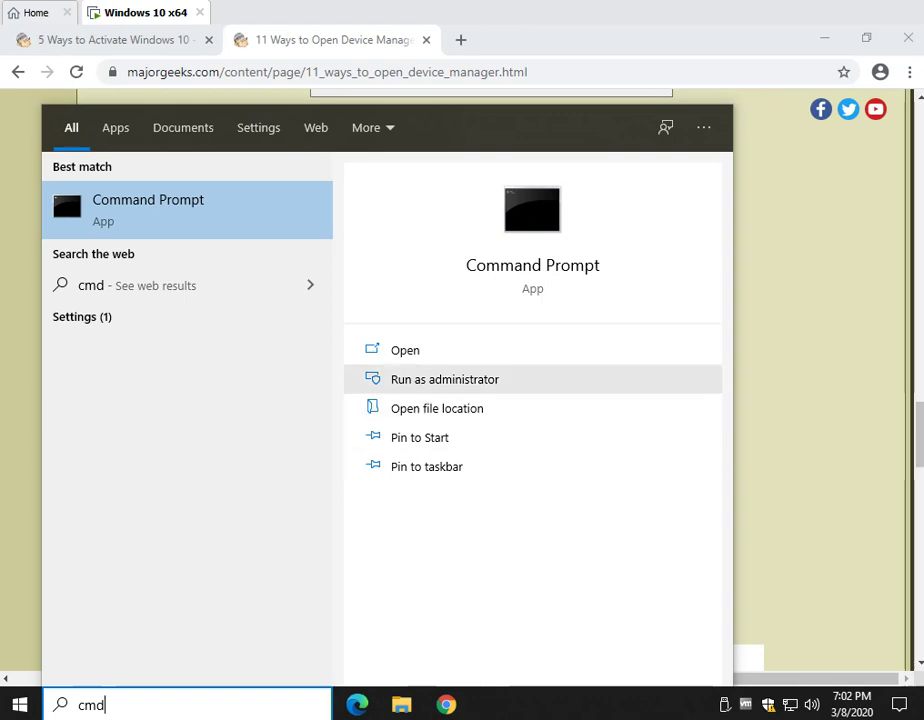
click(405, 350)
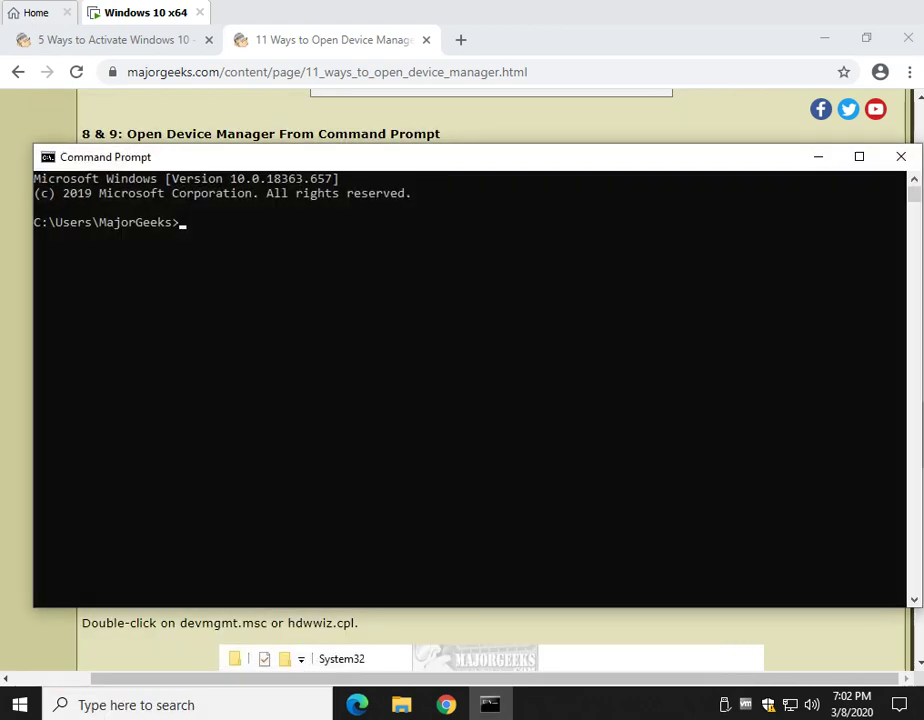
- Run devmgmt.msc in Command Prompt to open Device Manager, and close both windows
text(devmgmt.msc)
key(Return)
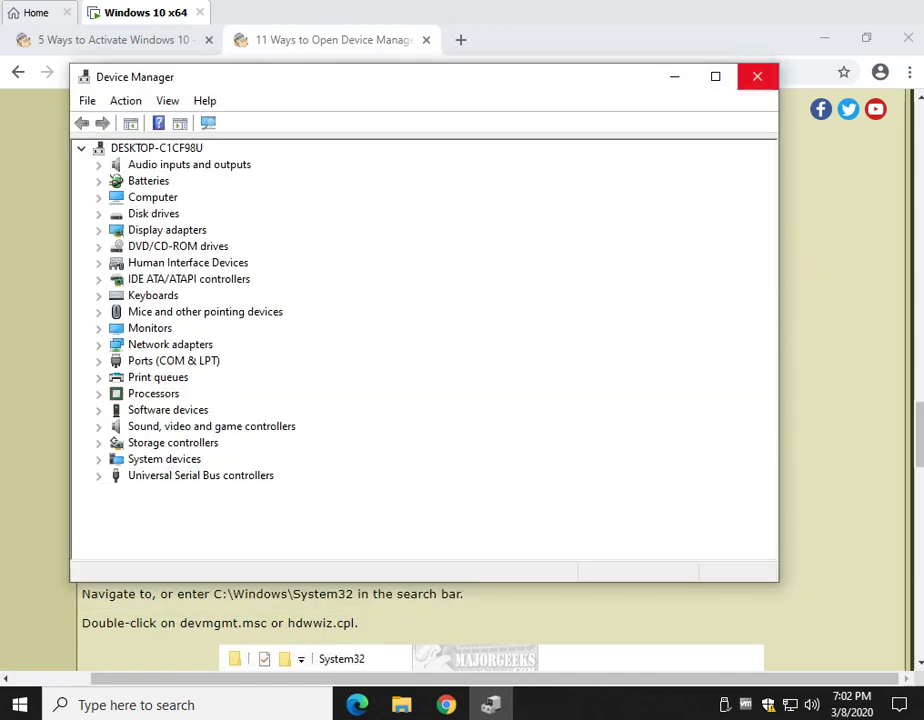
click(757, 76)
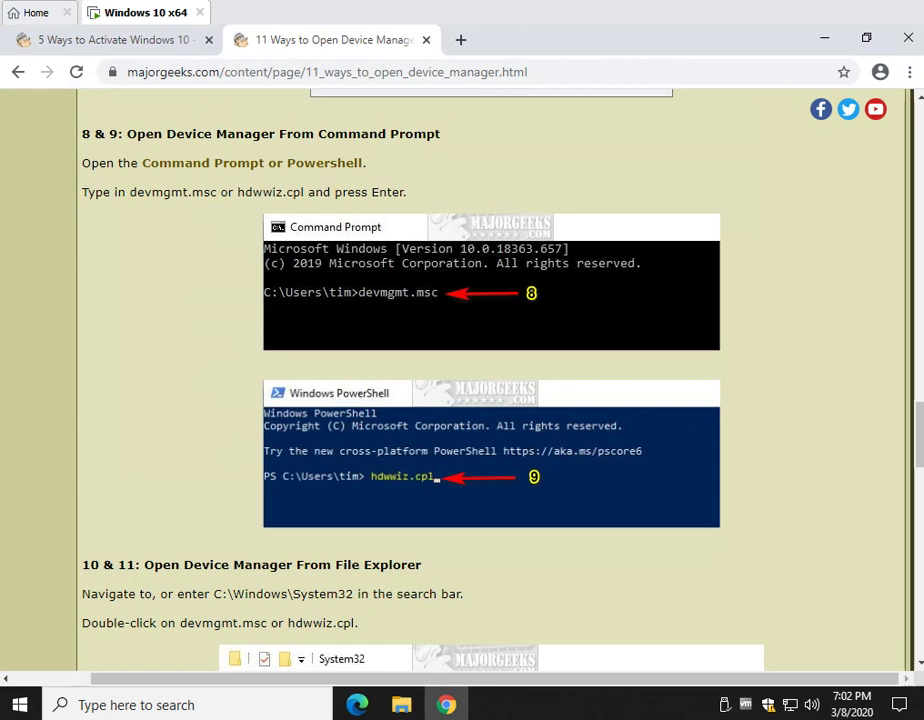
- Copy the hdwwiz.cpl command from the guide's Command Prompt section and open Windows PowerShell
drag(237, 192, 304, 192)
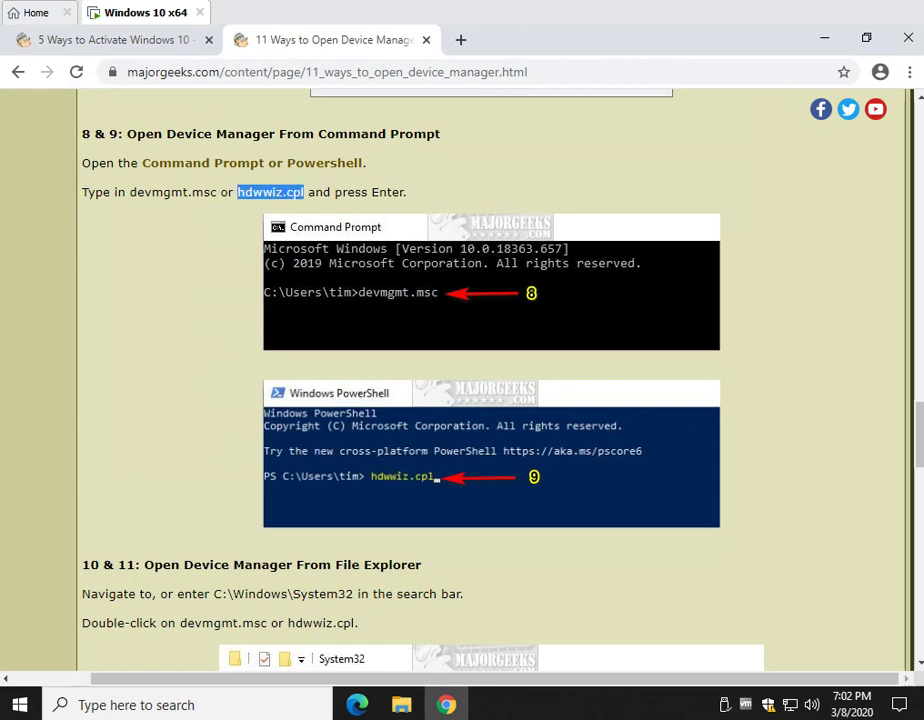
right_click(288, 194)
click(324, 207)
key(super+x)
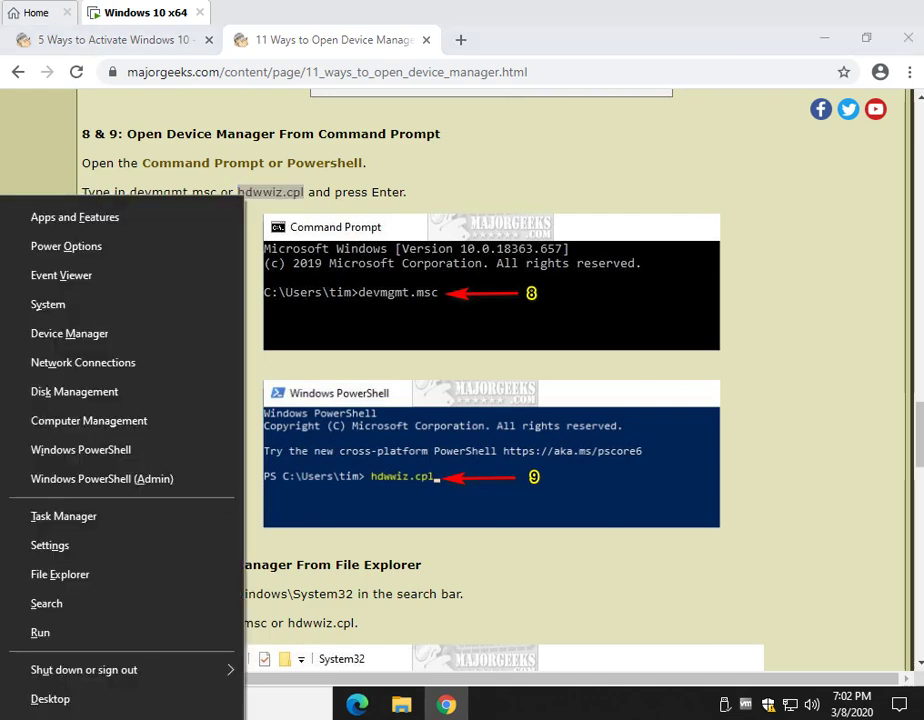
key(Return)
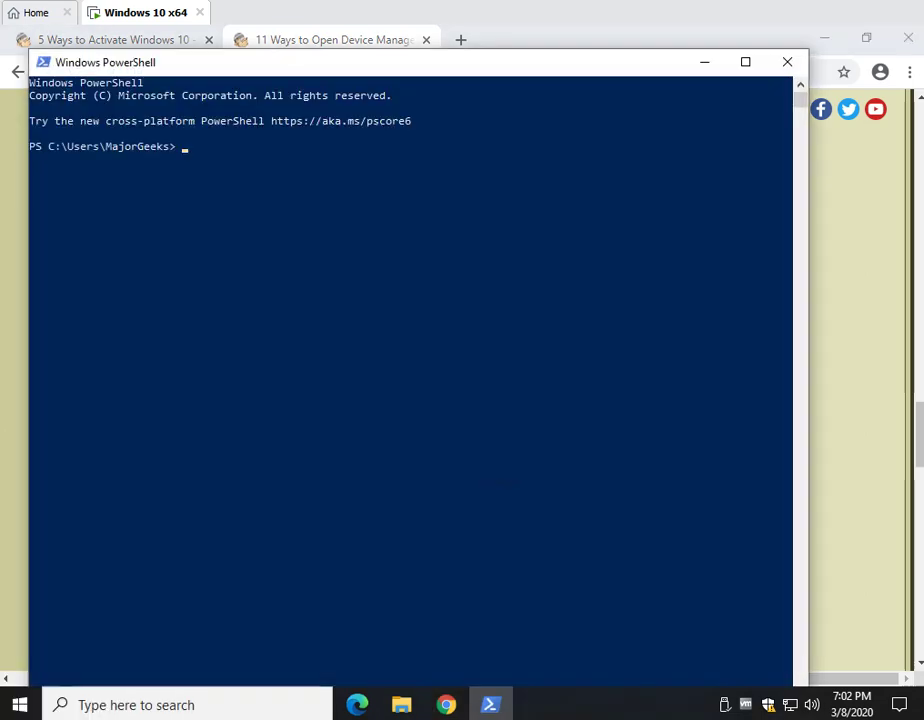
- Run hdwwiz.cpl in PowerShell to open Device Manager, and close both the Device Manager and PowerShell windows
text(hdwwiz.cpl)
key(Return)
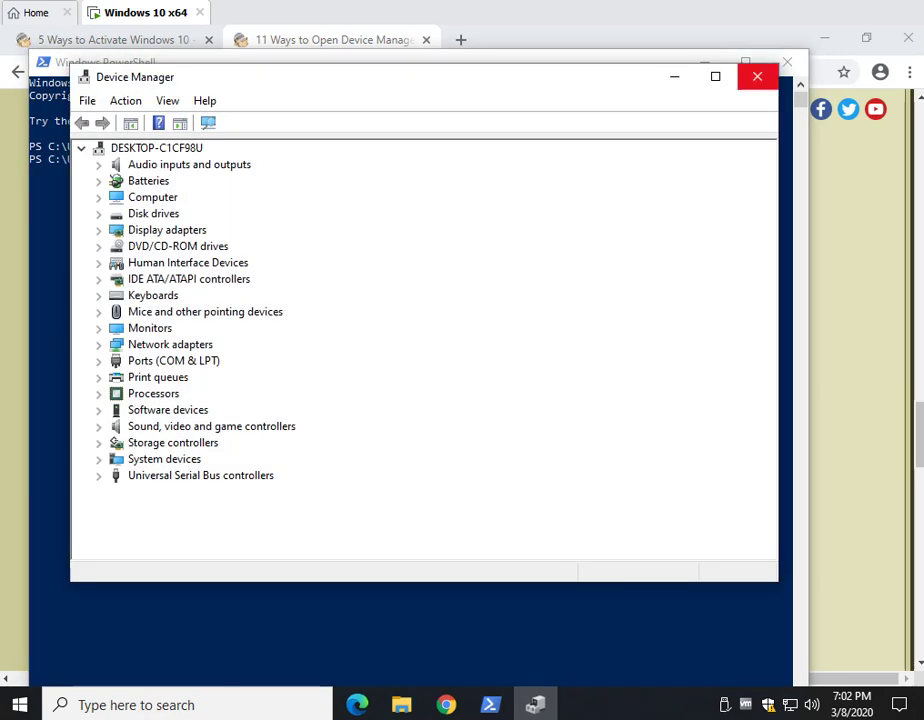
click(757, 76)
click(787, 62)
click(195, 138)
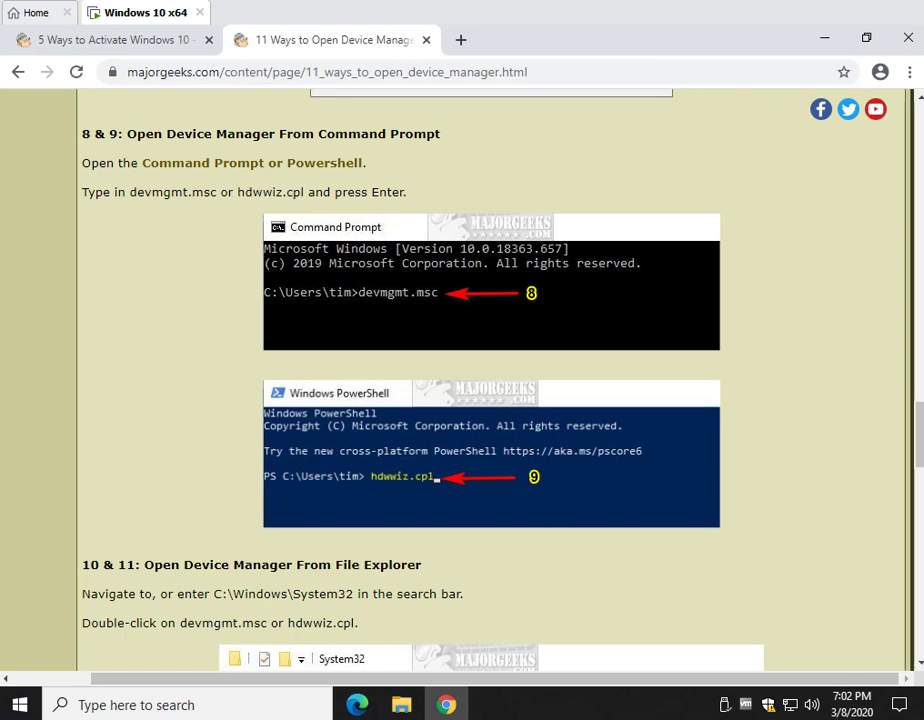
- Copy the path C:\Windows\System32 from the guide's section on opening Device Manager from File Explorer
drag(129, 191, 304, 191)
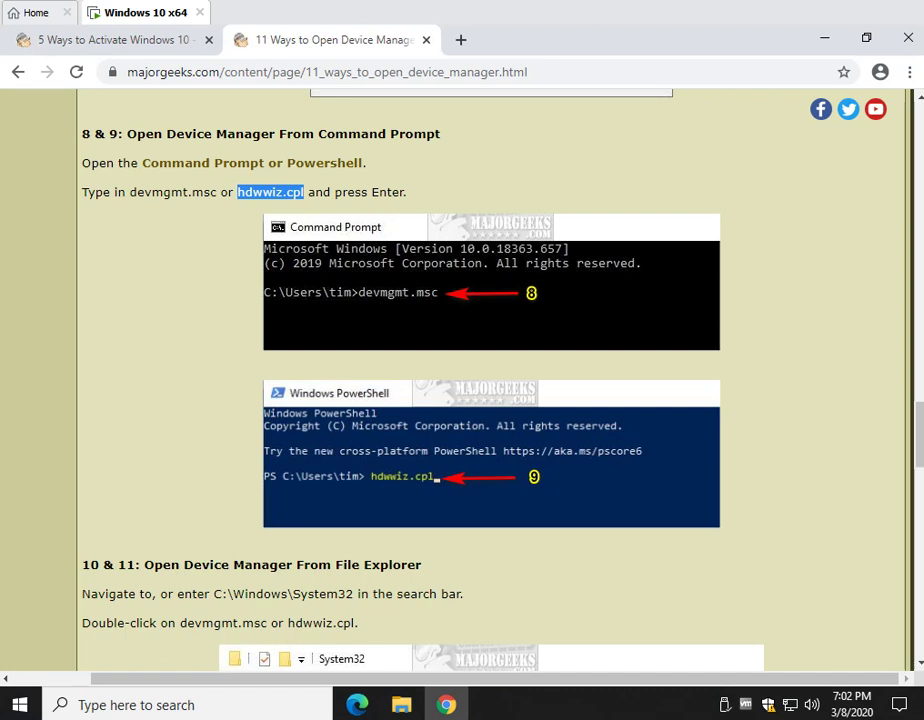
scroll(490, 380, down, 1)
scroll(490, 380, down, 2)
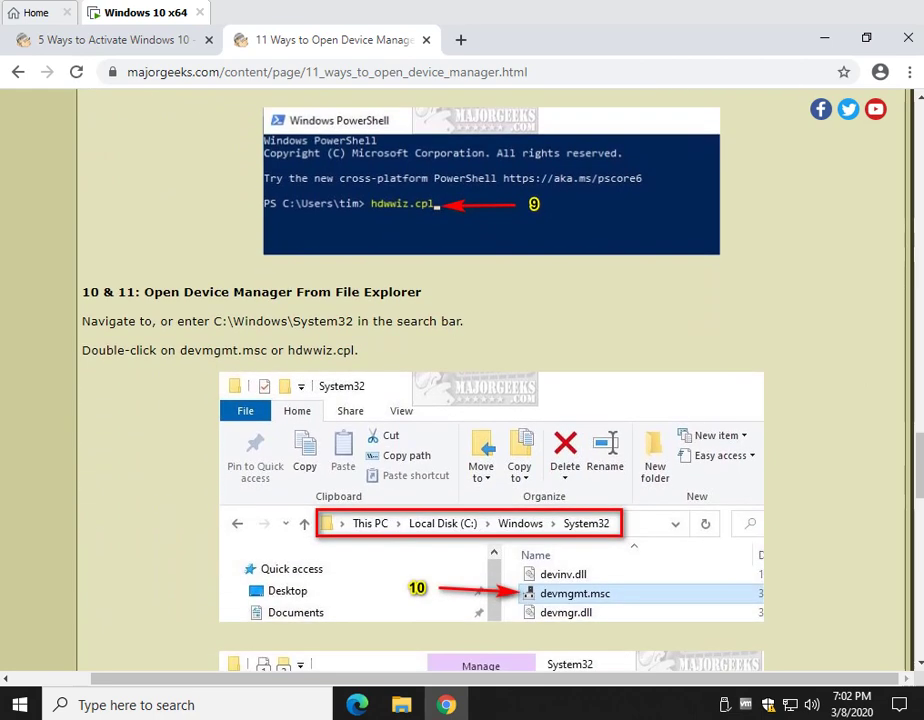
scroll(490, 380, down, 1)
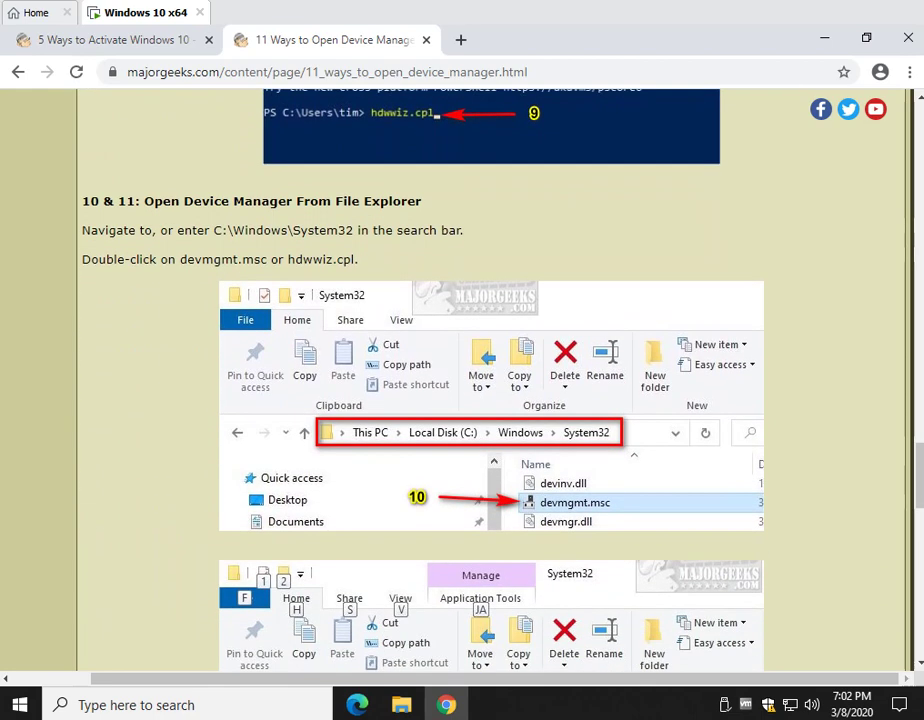
drag(213, 230, 353, 230)
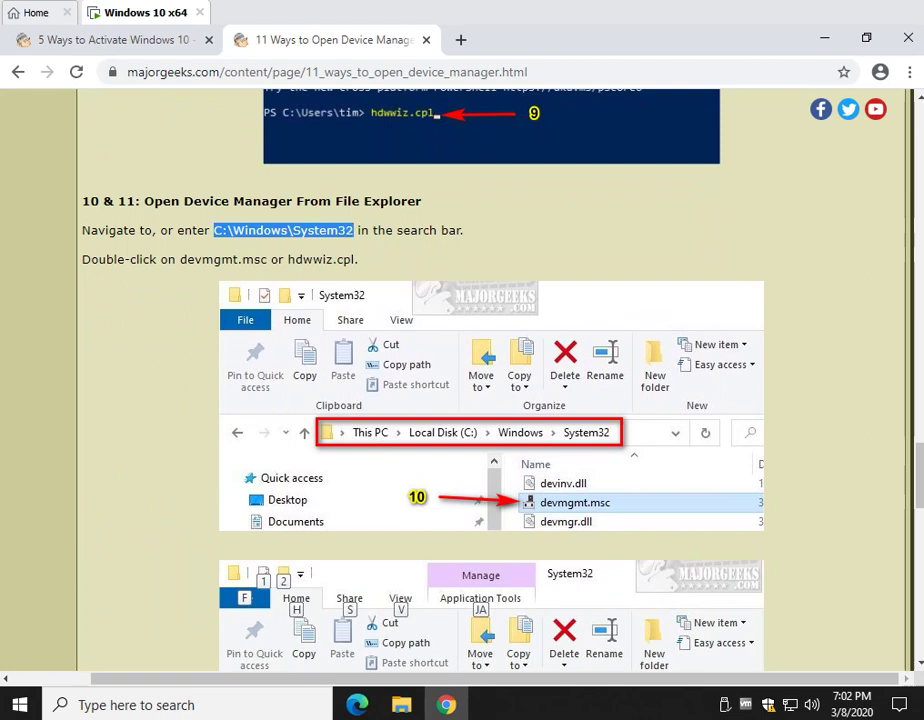
right_click(352, 231)
click(386, 243)
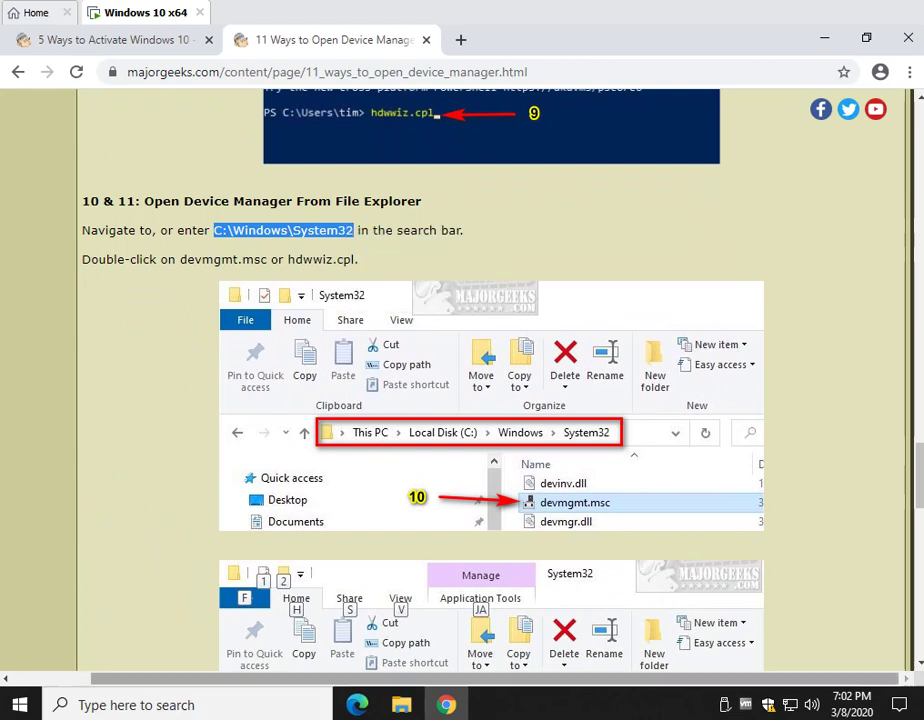
- Open File Explorer and go to the copied folder path C:\Windows\System32
key(super+e)
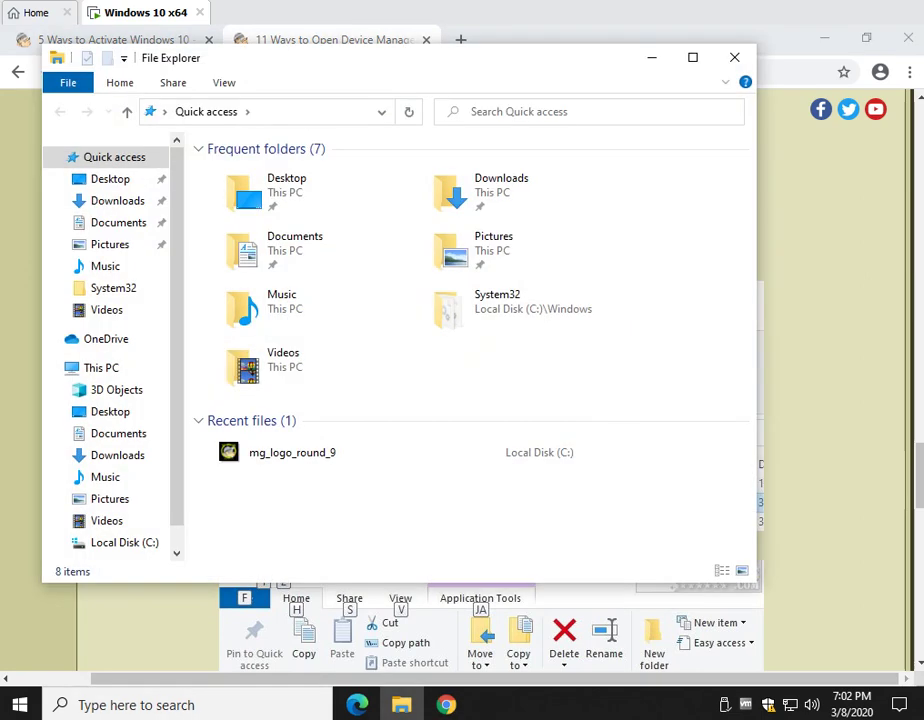
key(alt+d)
key(ctrl+v)
key(Return)
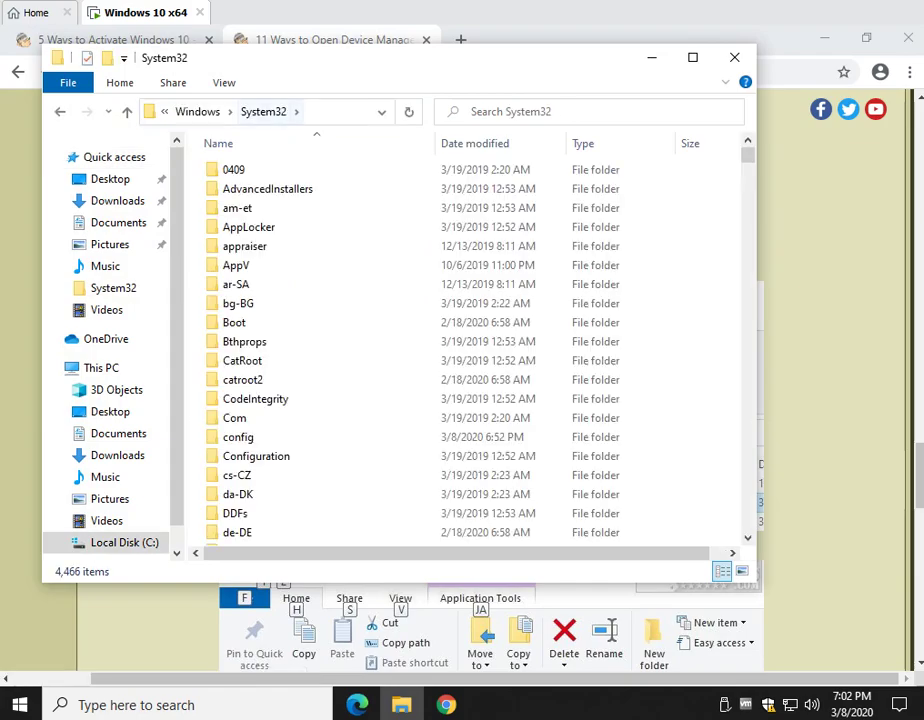
- Find devmgmt in the System32 folder, open Device Manager with it, and close the Device Manager window
drag(412, 70, 498, 76)
drag(833, 167, 833, 257)
scroll(485, 308, up, 16)
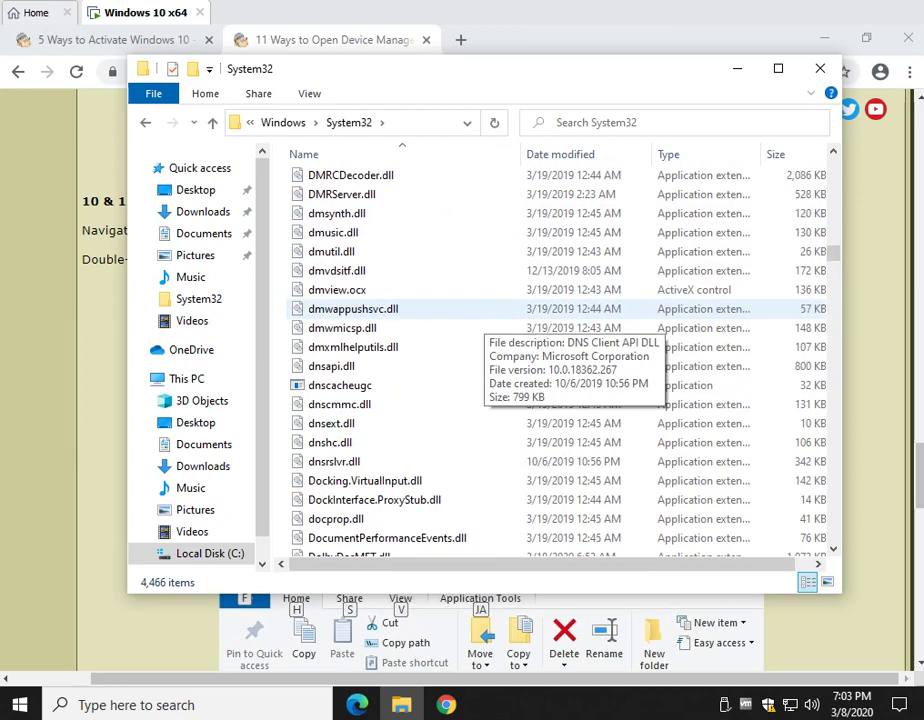
scroll(480, 330, up, 14)
scroll(440, 320, up, 11)
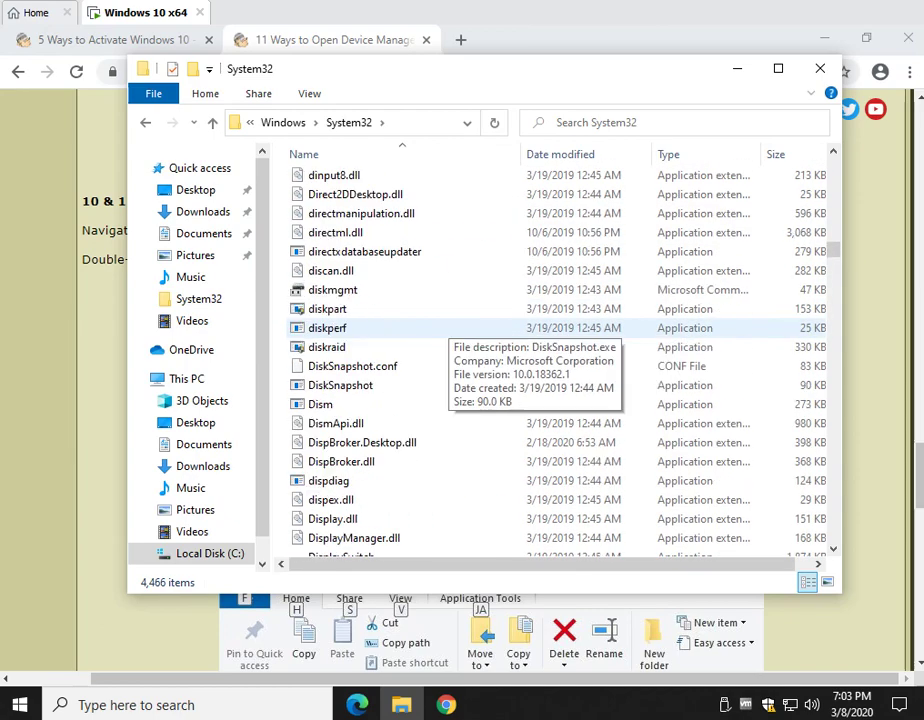
scroll(410, 330, up, 8)
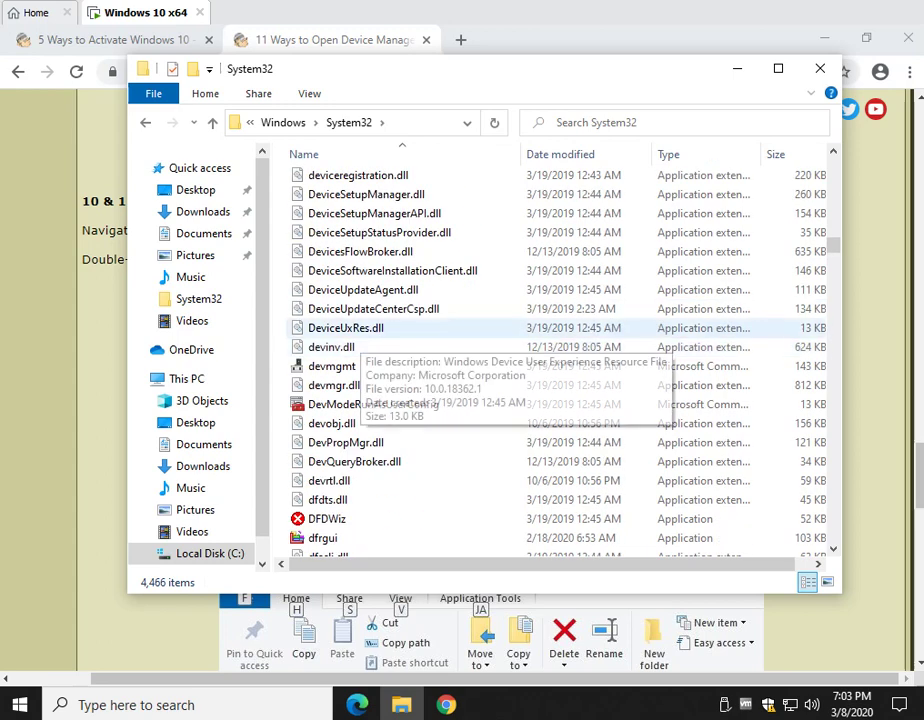
click(335, 366)
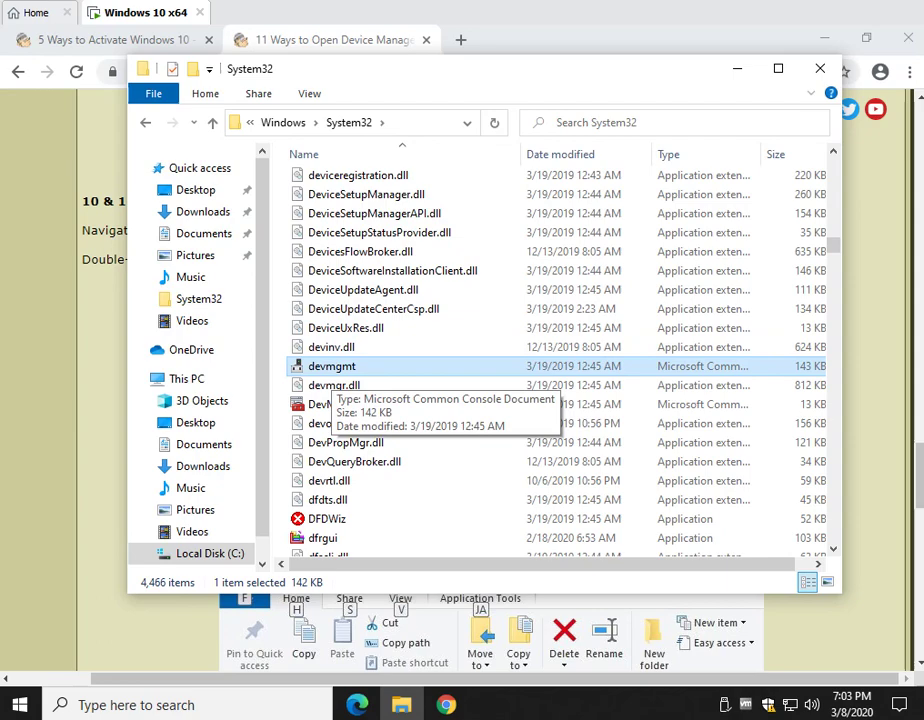
double_click(301, 366)
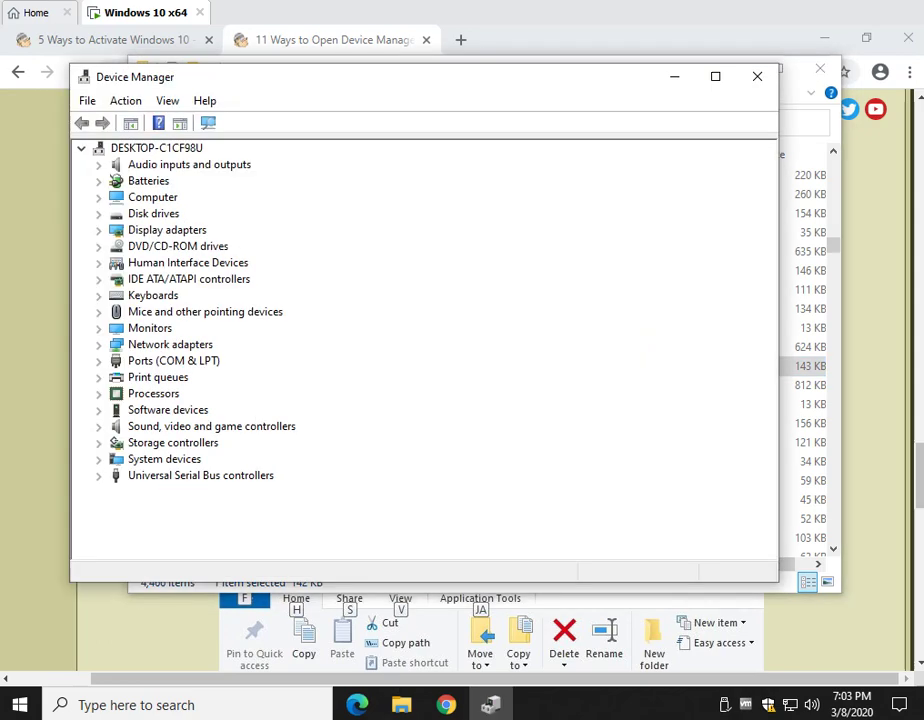
click(757, 76)
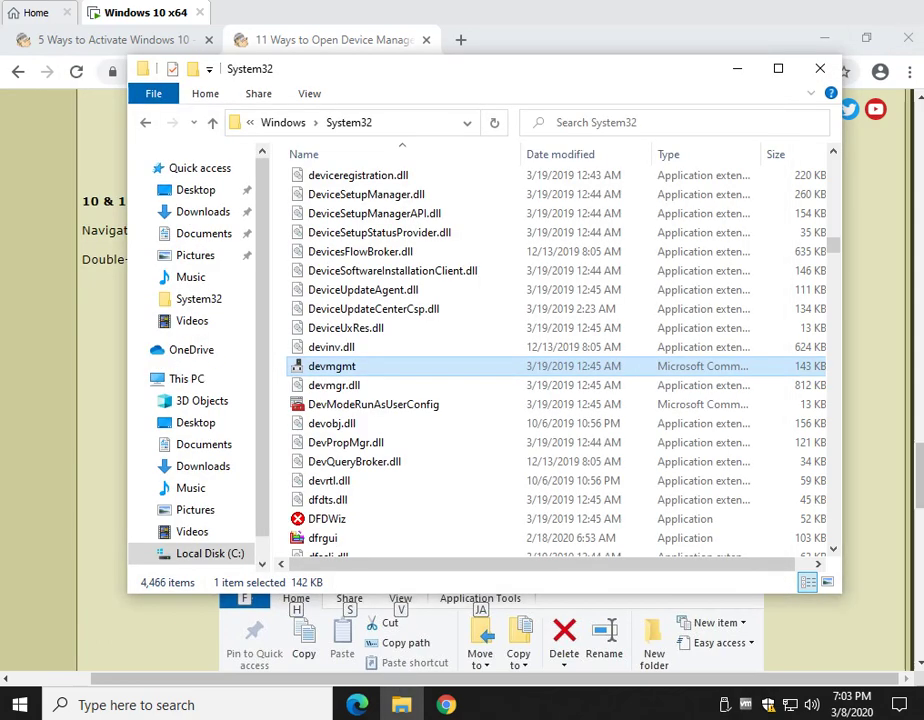
- Check the guide's File Explorer section for the second file name and locate hdwwiz.cpl in the System32 folder
key(alt+F4)
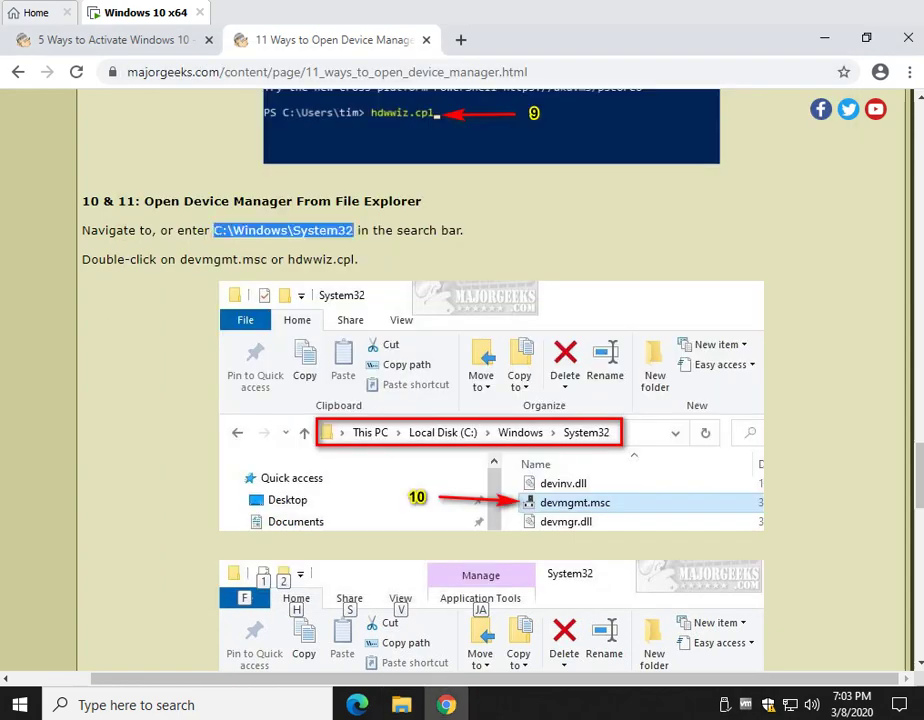
click(401, 704)
scroll(480, 470, down, 18)
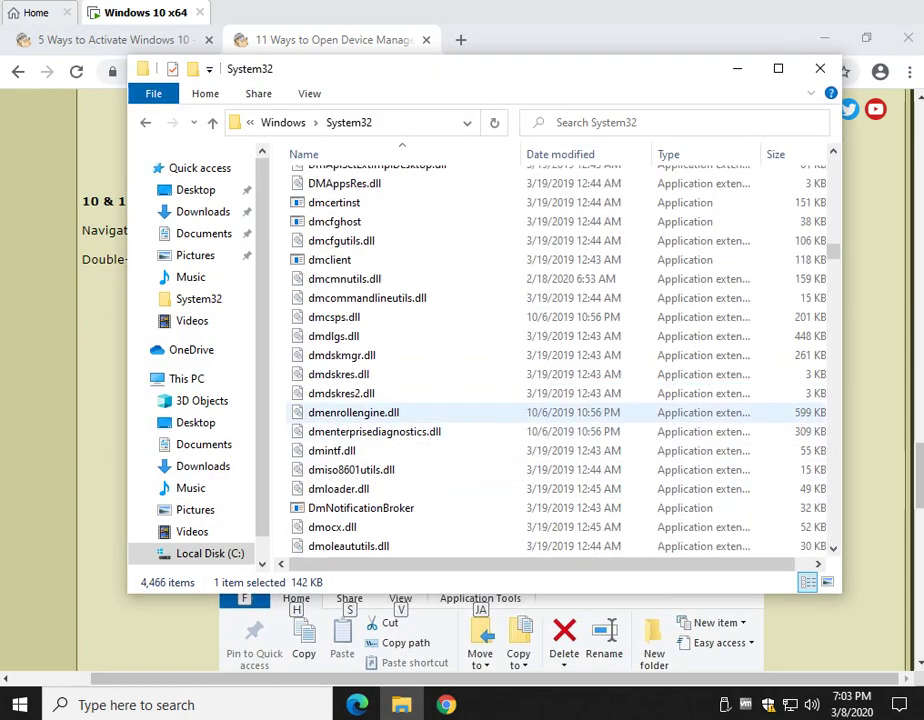
scroll(400, 355, down, 20)
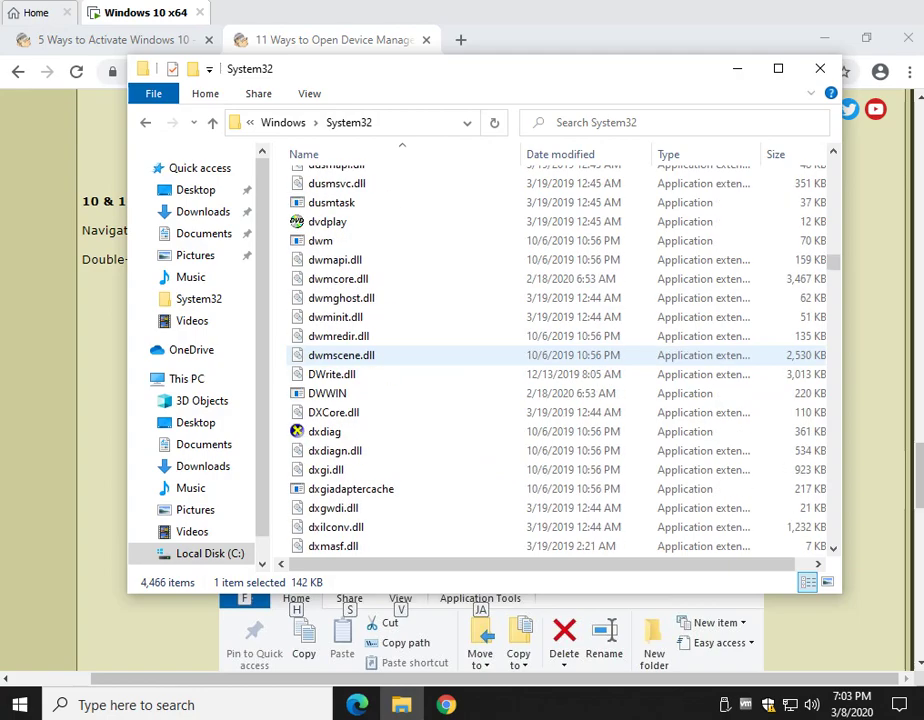
scroll(400, 355, down, 20)
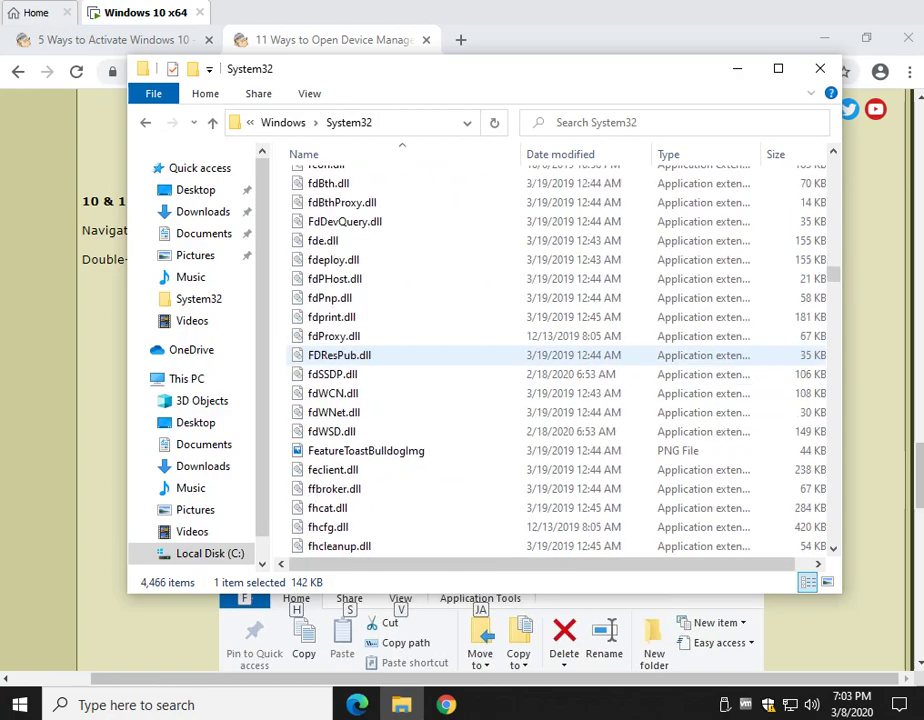
scroll(400, 355, down, 20)
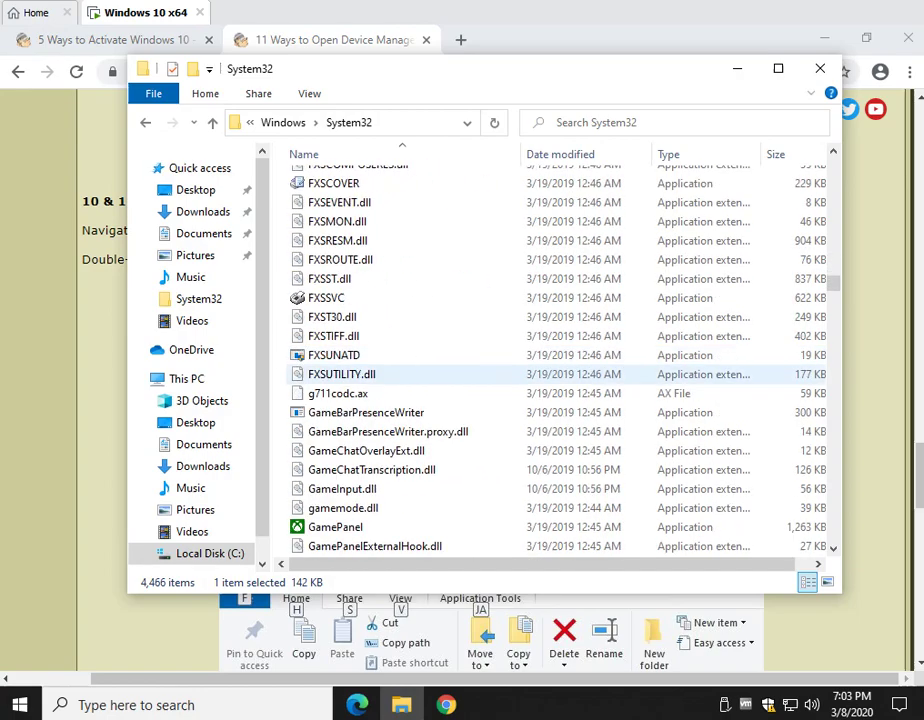
scroll(400, 374, down, 20)
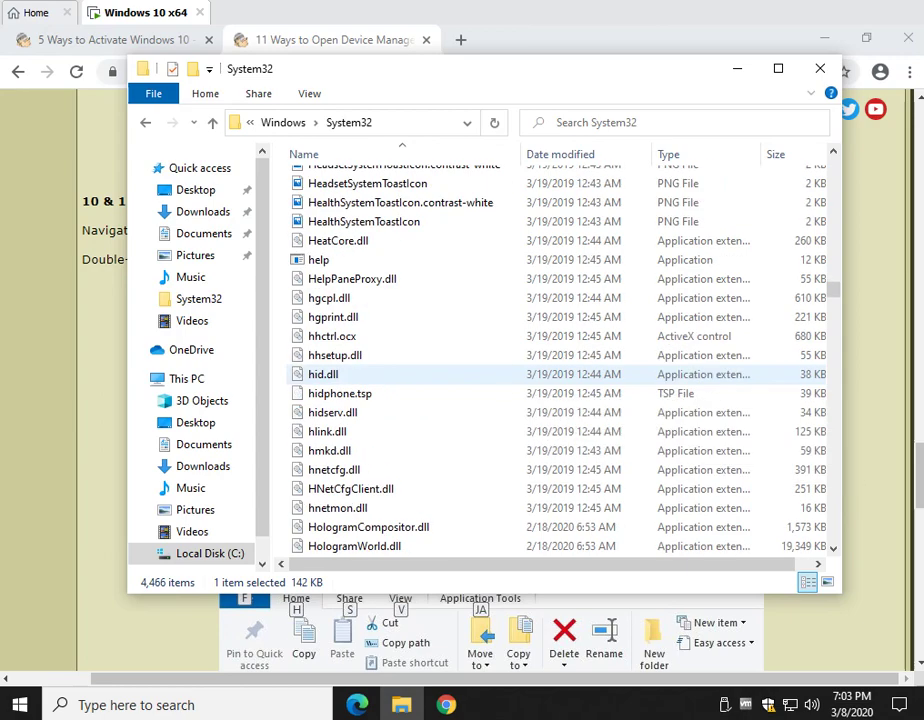
key(alt+Tab)
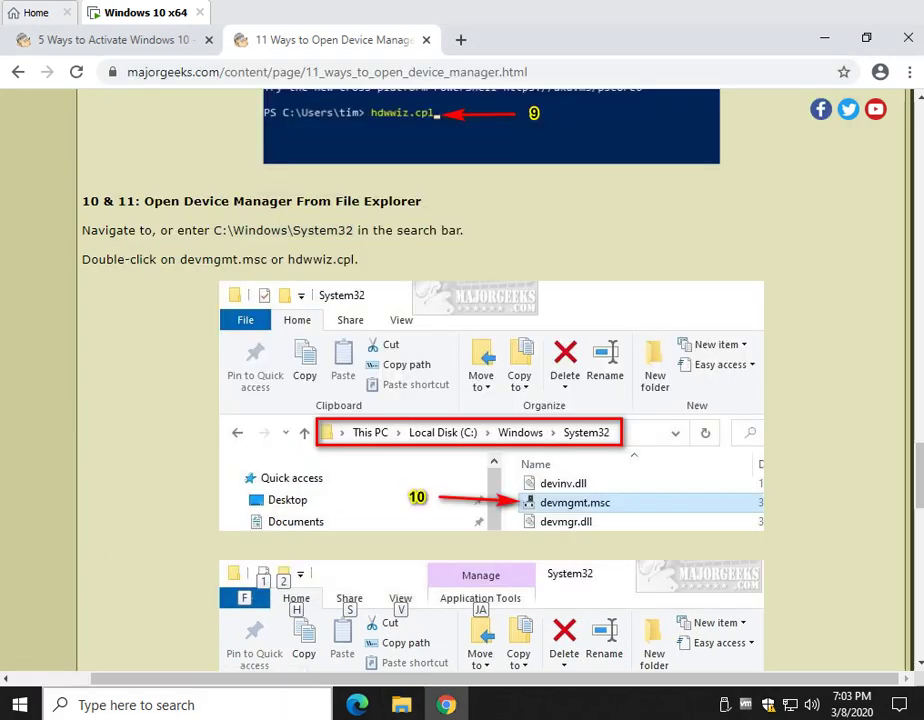
key(alt+Tab)
scroll(390, 420, down, 7)
scroll(390, 420, up, 12)
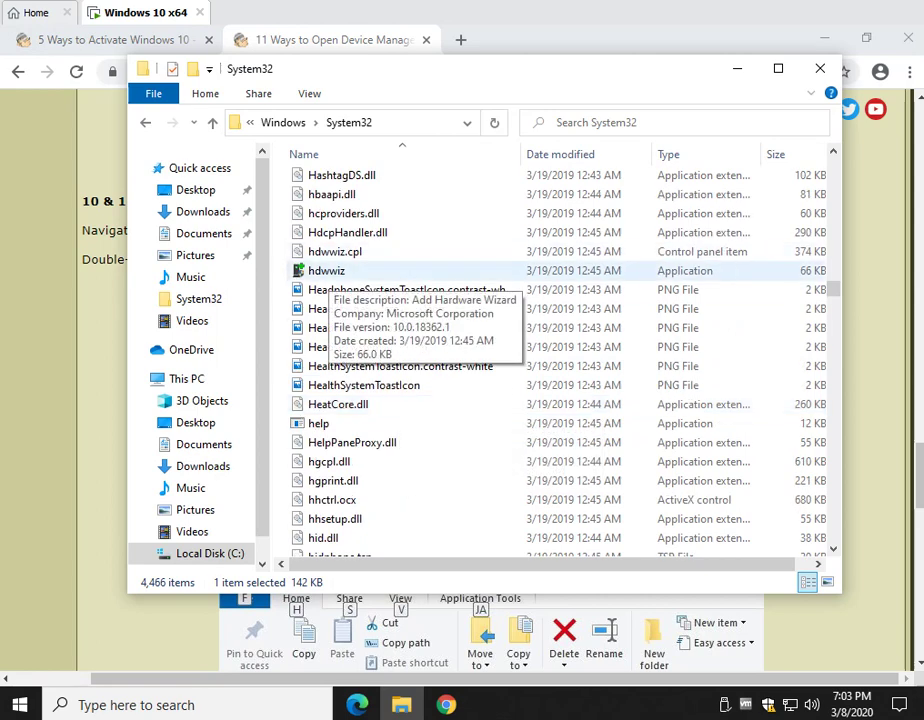
- Try to open Device Manager by running the hdwwiz application with User Account Control permission, and cancel the Add Hardware Wizard
click(326, 271)
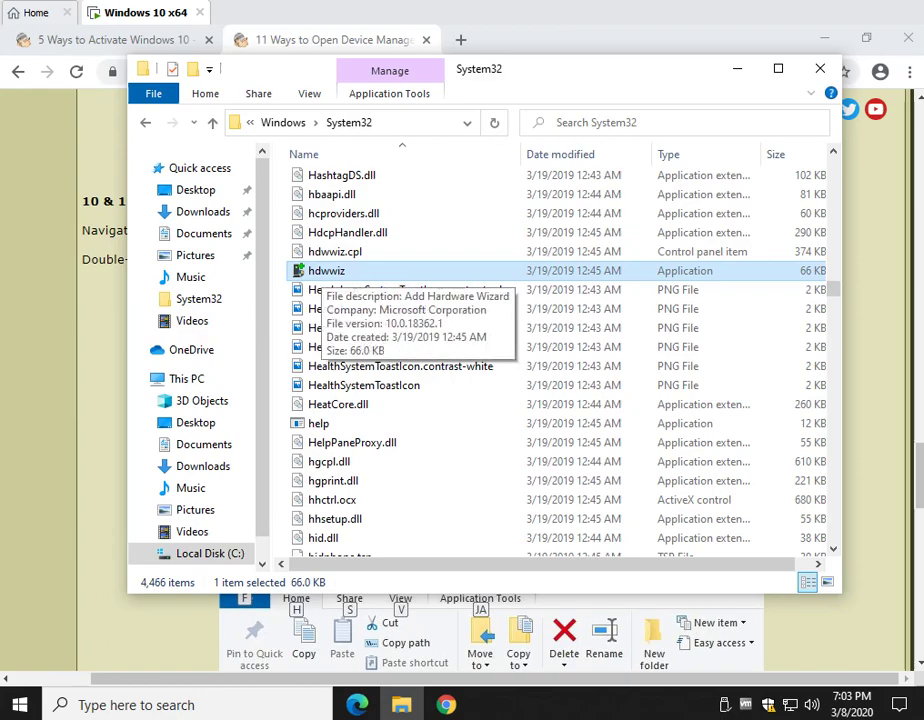
double_click(326, 270)
click(370, 479)
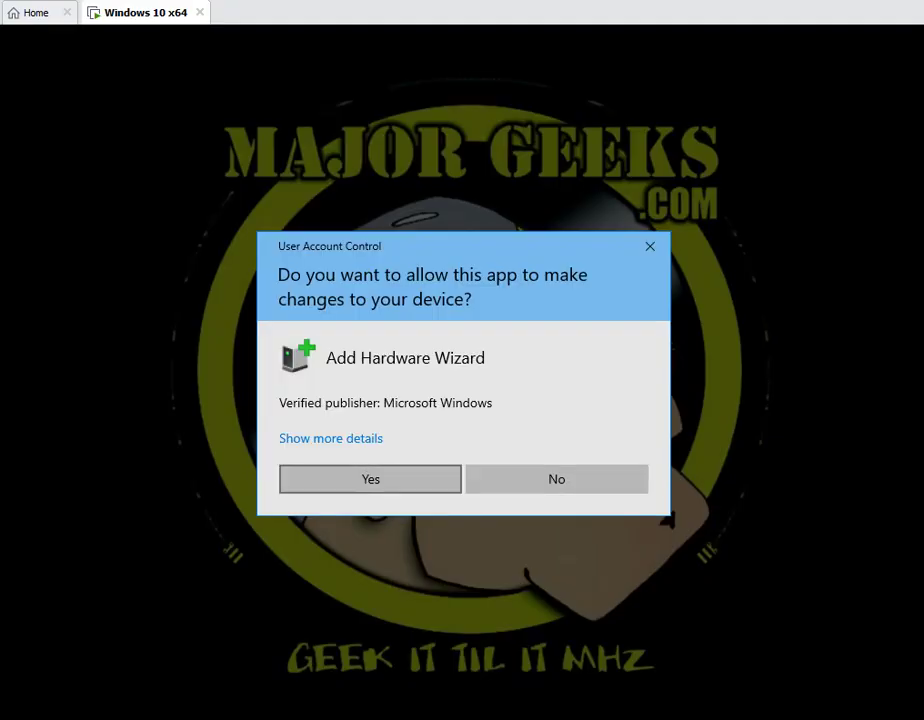
click(509, 417)
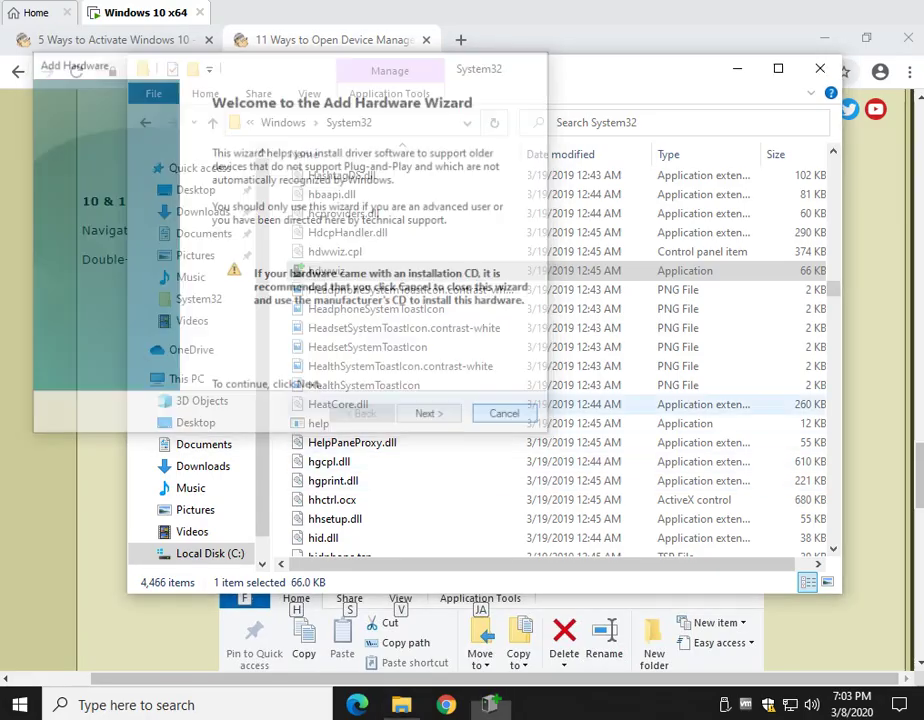
- Open Device Manager from the hdwwiz.cpl control panel item in System32, and close the Device Manager window
click(335, 251)
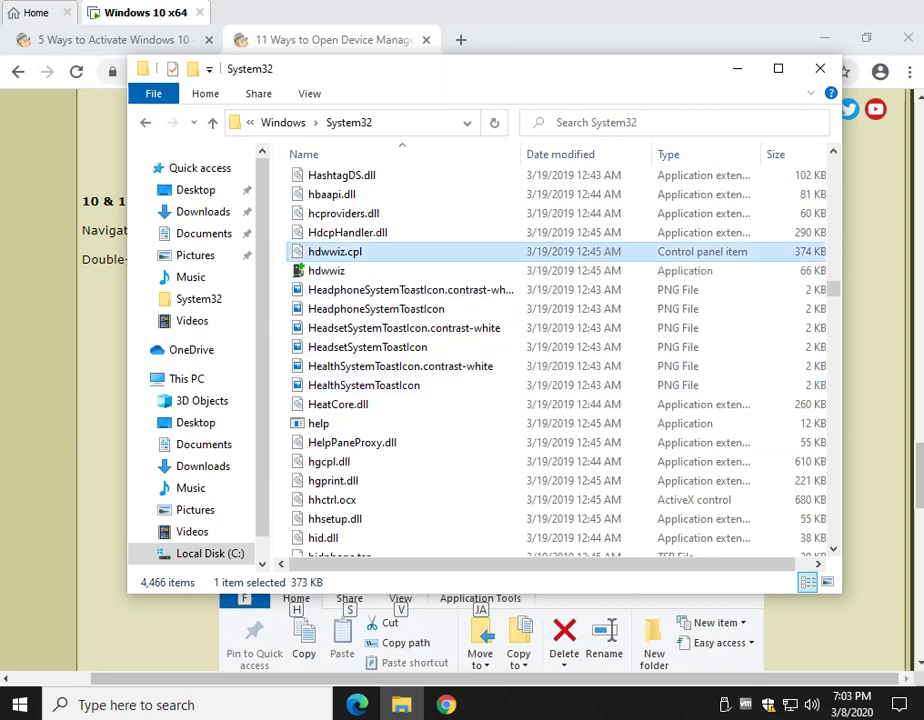
key(alt+Tab)
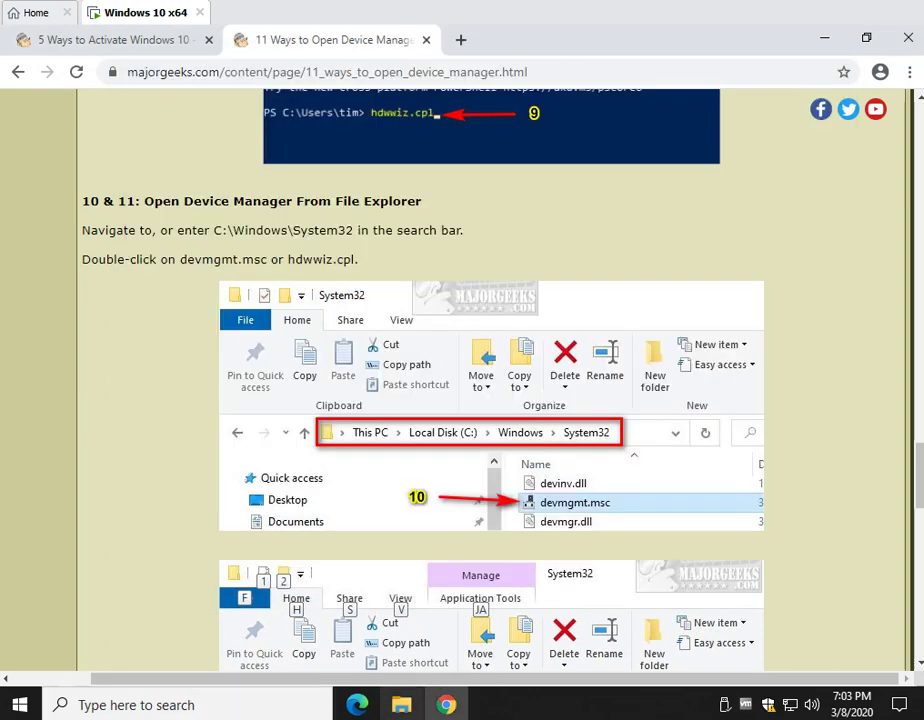
click(401, 704)
key(Return)
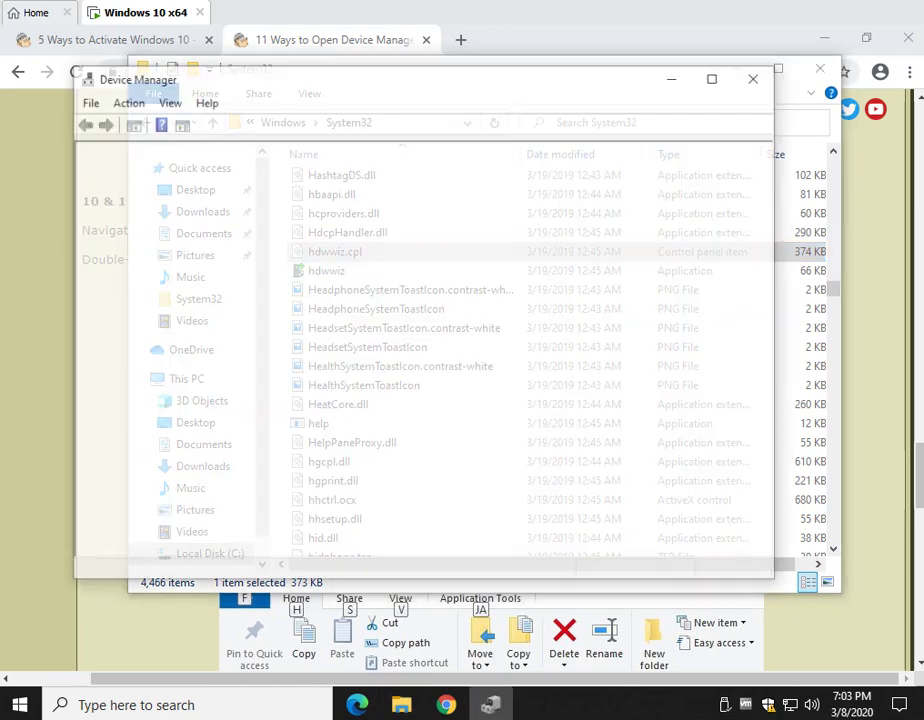
key(alt+F4)
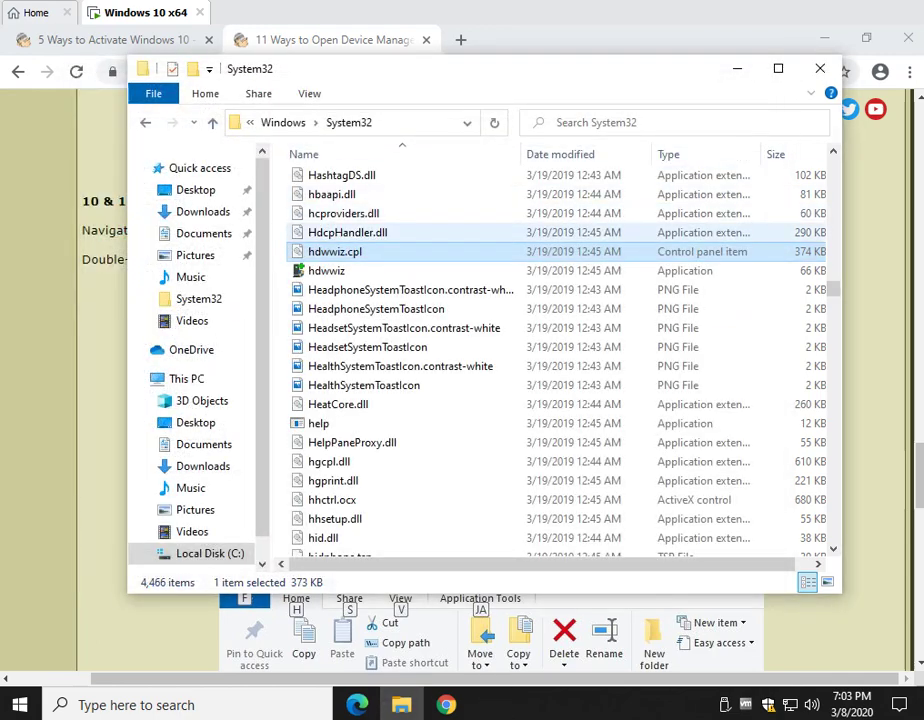
key(shift+F10)
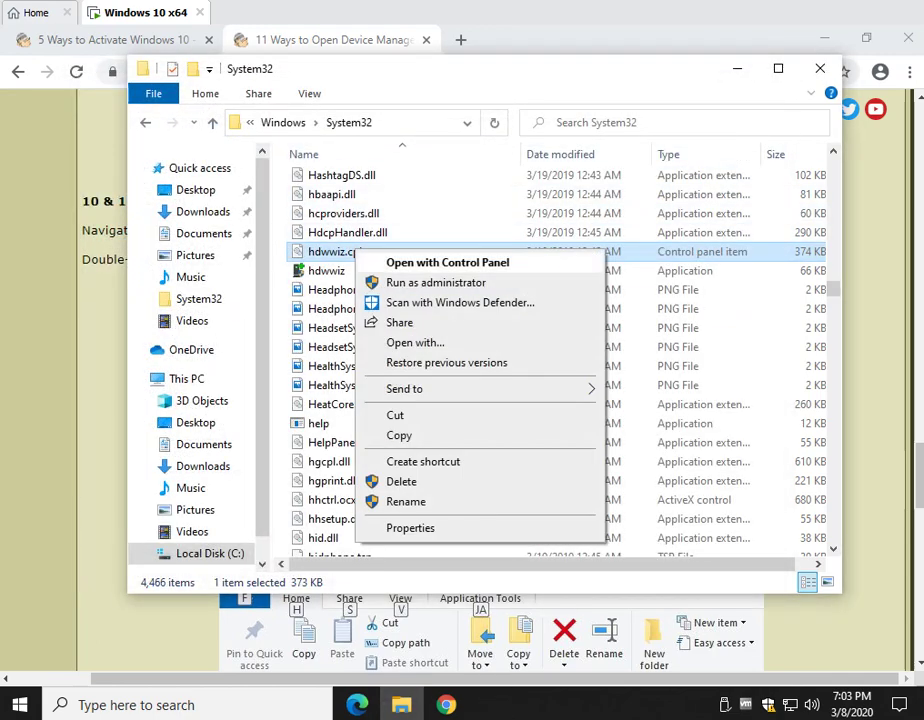
key(Down)
key(Down)
key(Down)
key(Down)
key(Down)
key(Down)
key(Down)
key(Down)
key(Down)
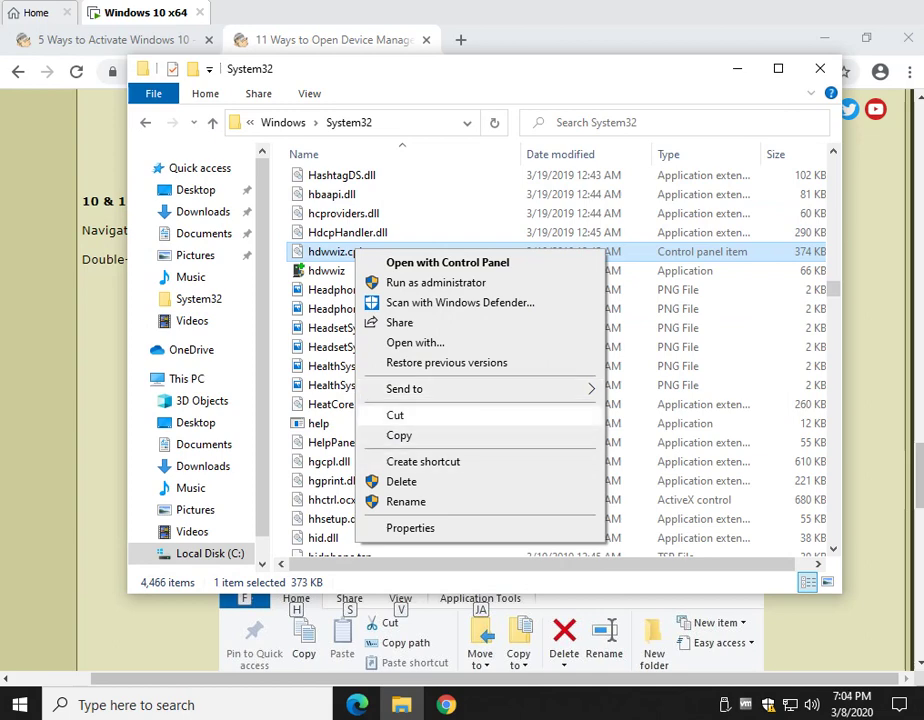
key(Down)
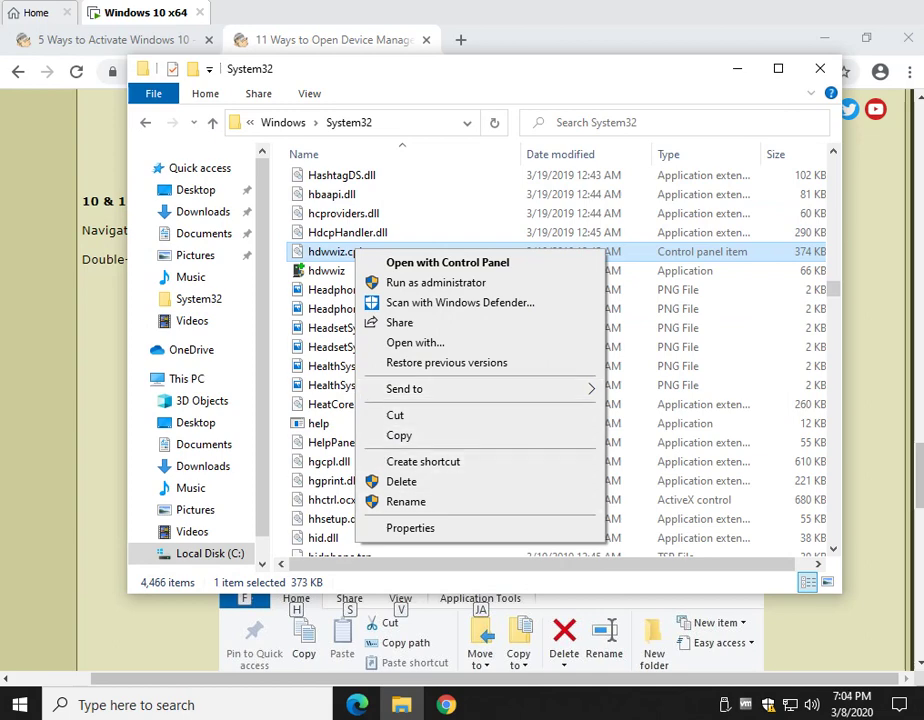
- Switch back to the guide in Chrome and review the hdwwiz illustration at its end and the introduction at its beginning
key(alt+Tab)
mouse_move(446, 704)
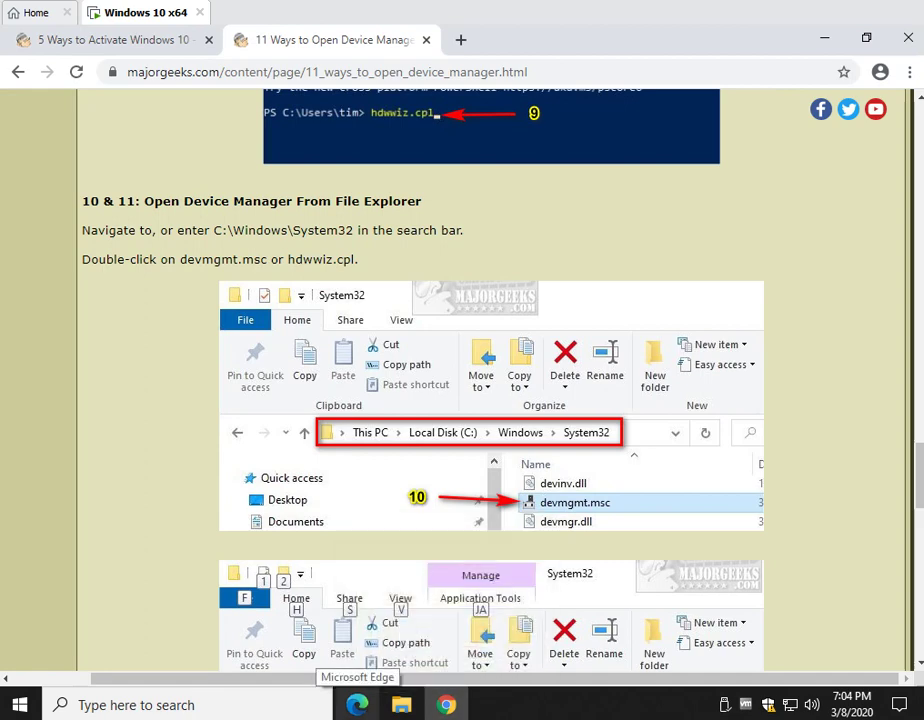
scroll(490, 380, down, 5)
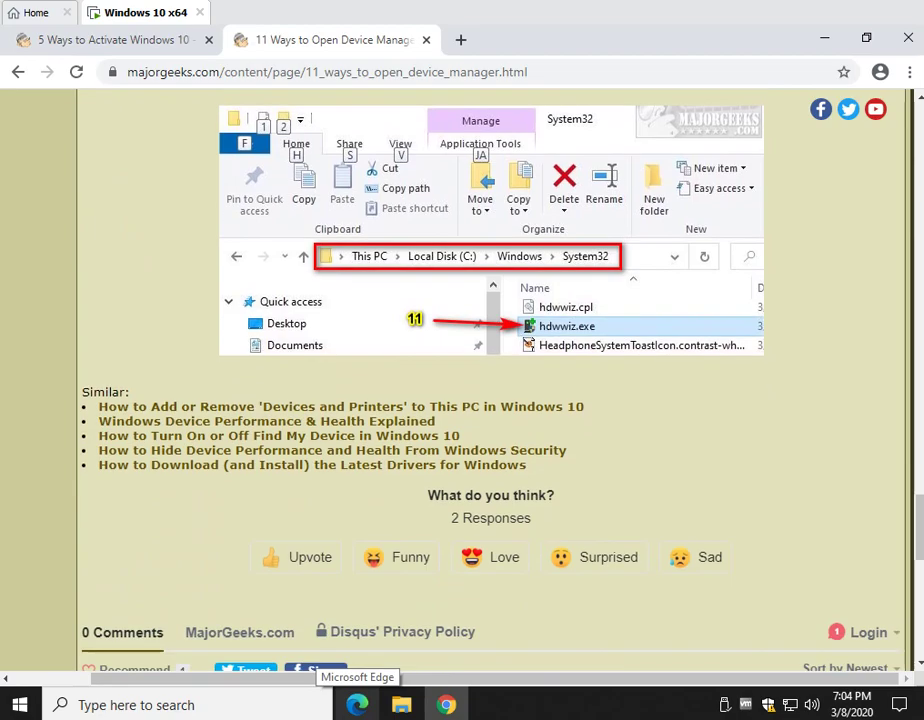
drag(918, 527, 918, 136)
scroll(918, 136, down, 1)
scroll(462, 380, down, 2)
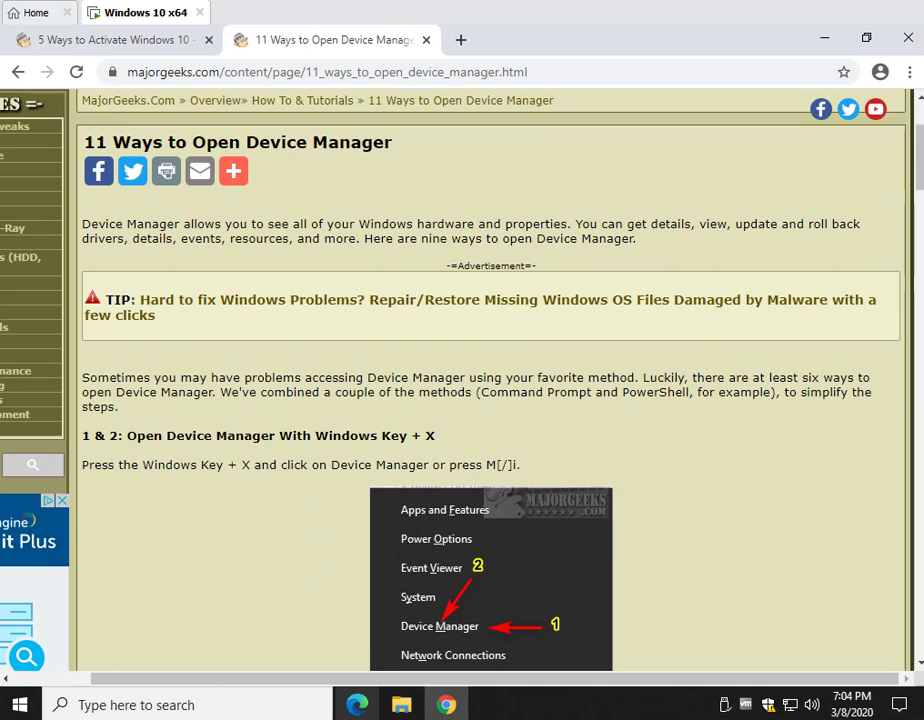
scroll(462, 380, down, 1)
scroll(462, 380, up, 1)
drag(204, 224, 638, 239)
click(638, 239)
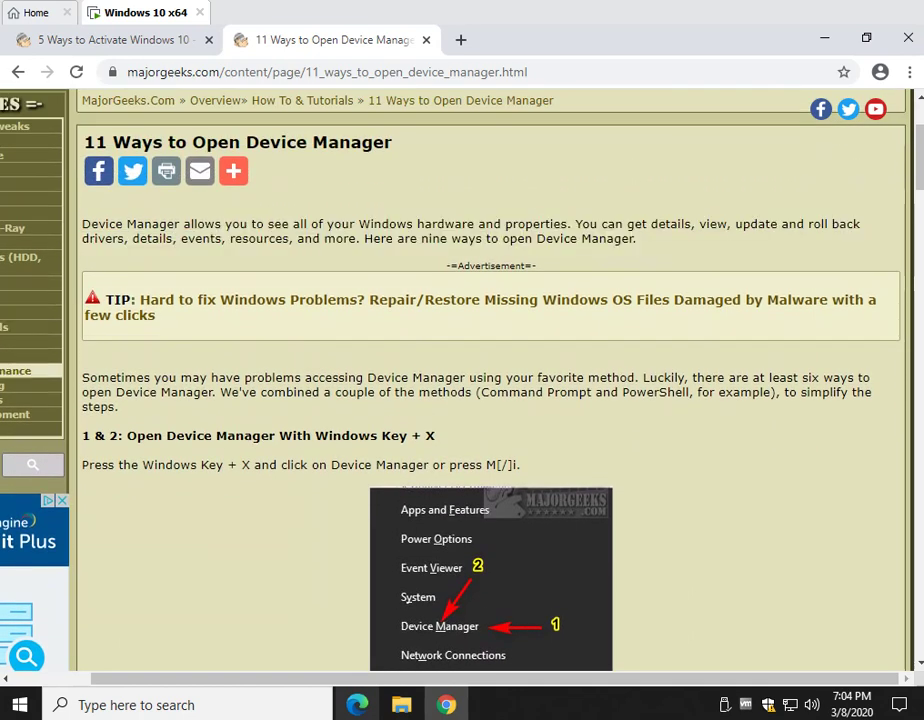